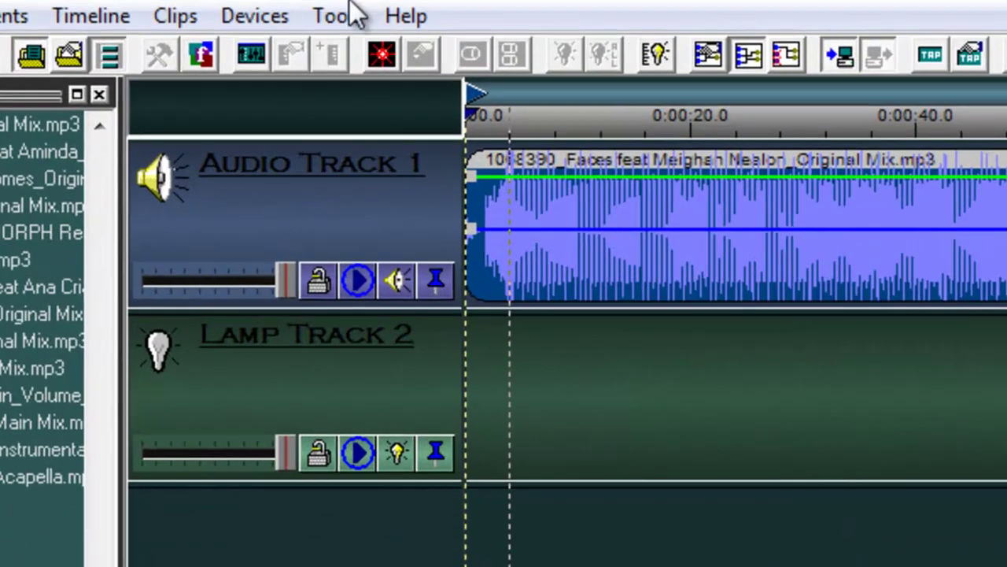
- Open the user fixture library and select Chauvet as the manufacturer
{"action": "left_click", "coordinate": [327, 22]}
{"action": "left_click", "coordinate": [327, 133]}
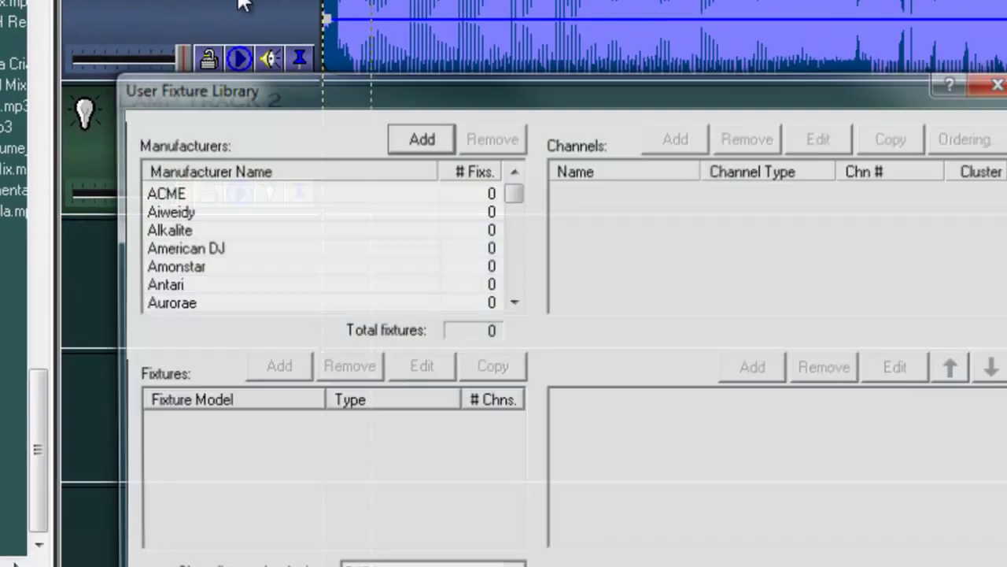
{"action": "left_click", "coordinate": [299, 194]}
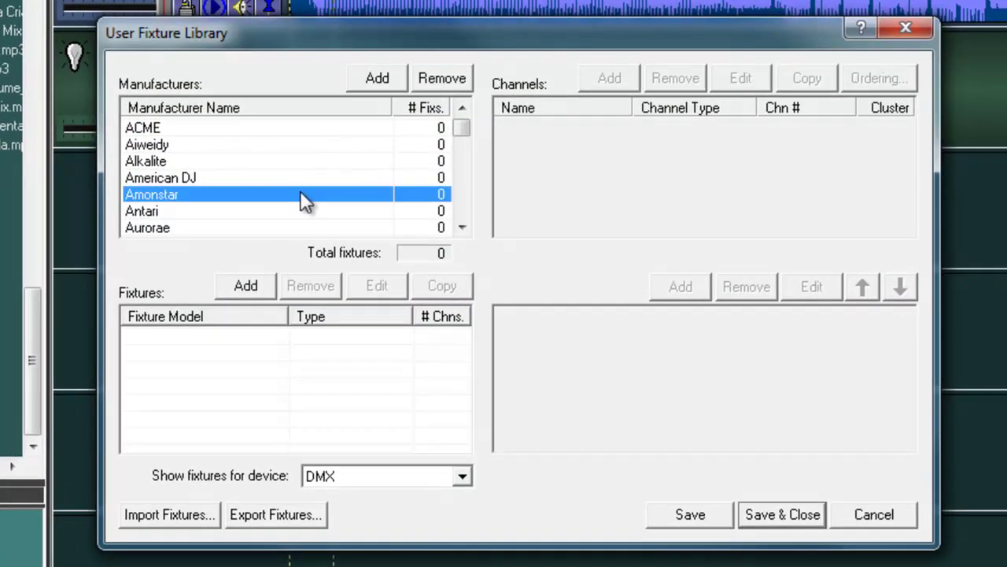
{"action": "scroll", "coordinate": [299, 194], "scroll_direction": "down", "scroll_amount": 2}
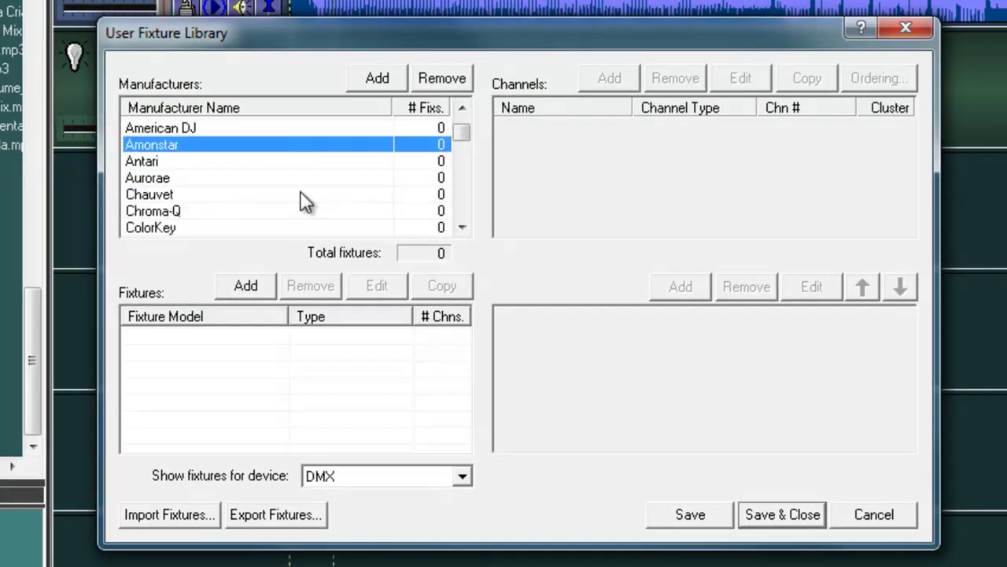
{"action": "left_click", "coordinate": [294, 148]}
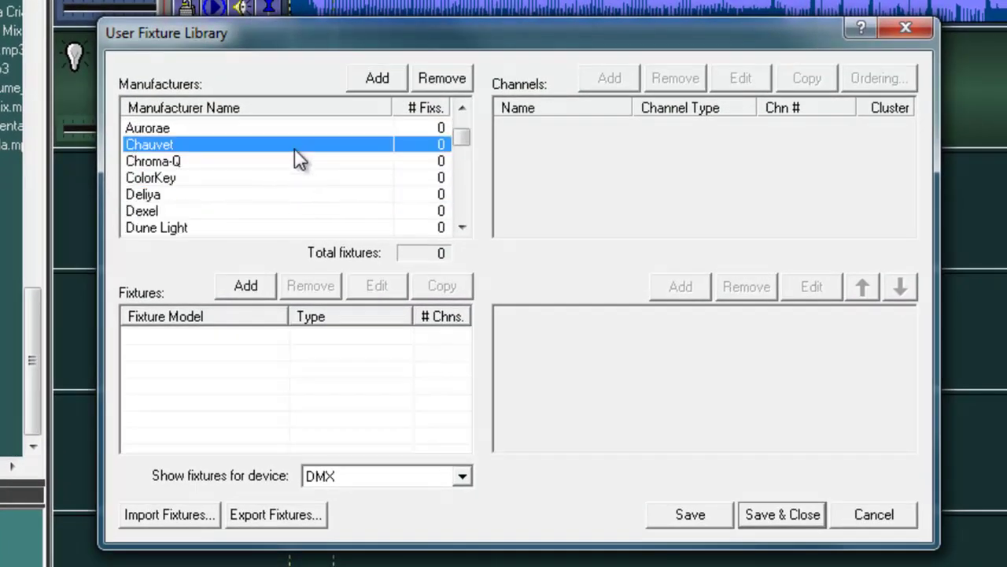
- Add a new Chauvet fixture named Motion Drape LED with the fixture type RGB Lamp
{"action": "left_click", "coordinate": [250, 285]}
{"action": "type", "text": "M"}
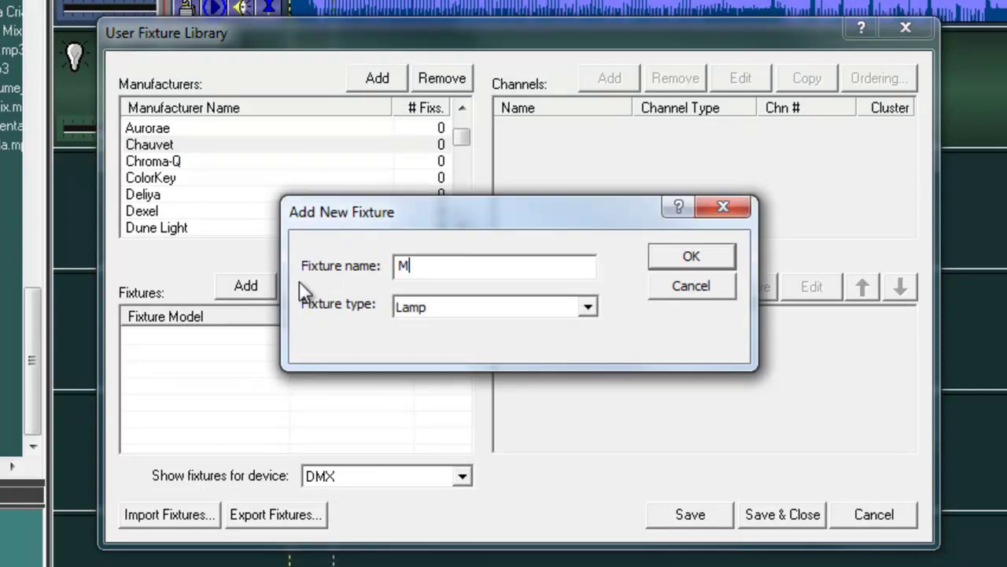
{"action": "type", "text": "otion Drape LED"}
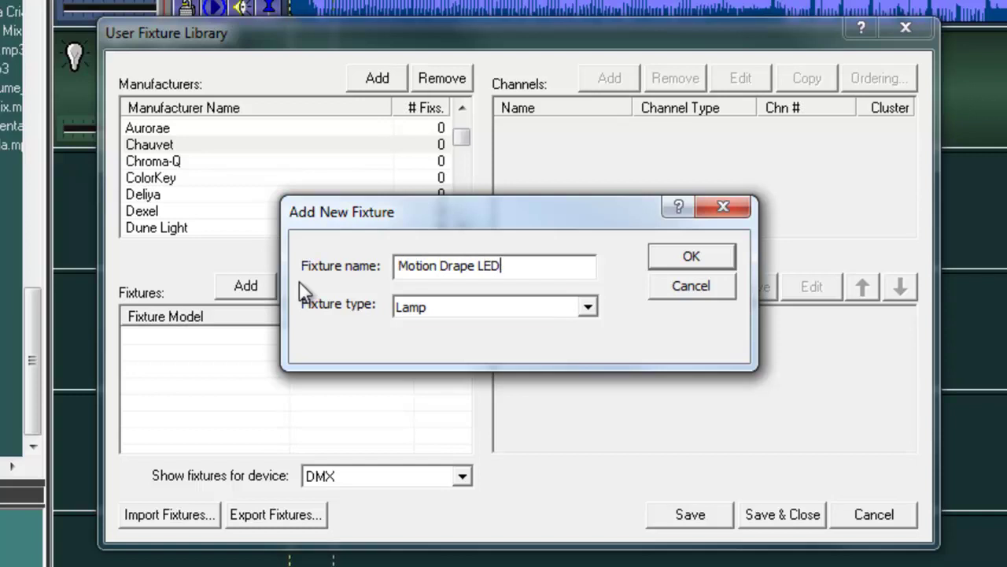
{"action": "key", "text": "Tab"}
{"action": "key", "text": "Down"}
{"action": "key", "text": "Return"}
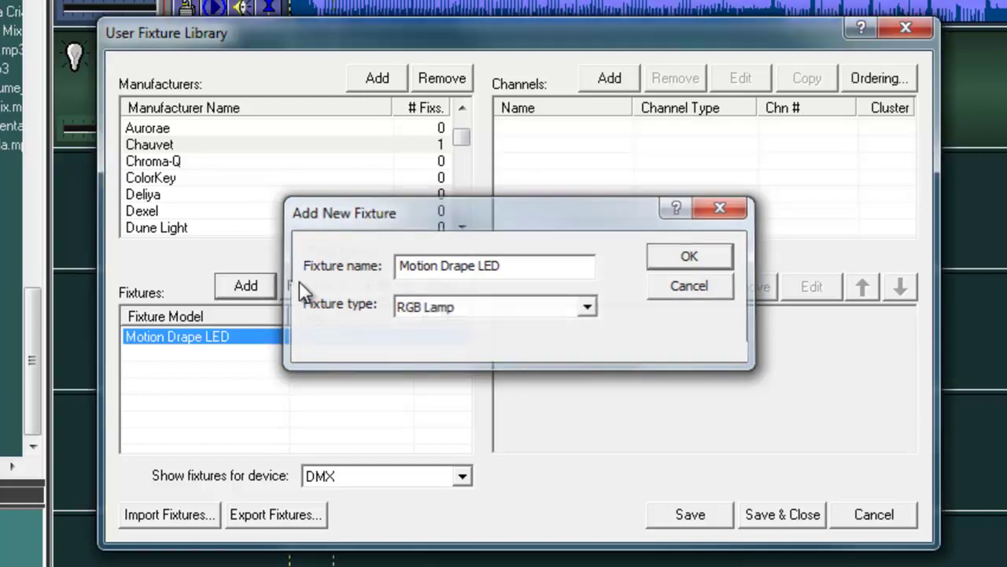
- Add one Dimmer channel named Dimmer to the Motion Drape LED fixture
{"action": "left_click", "coordinate": [609, 78]}
{"action": "left_click", "coordinate": [538, 213]}
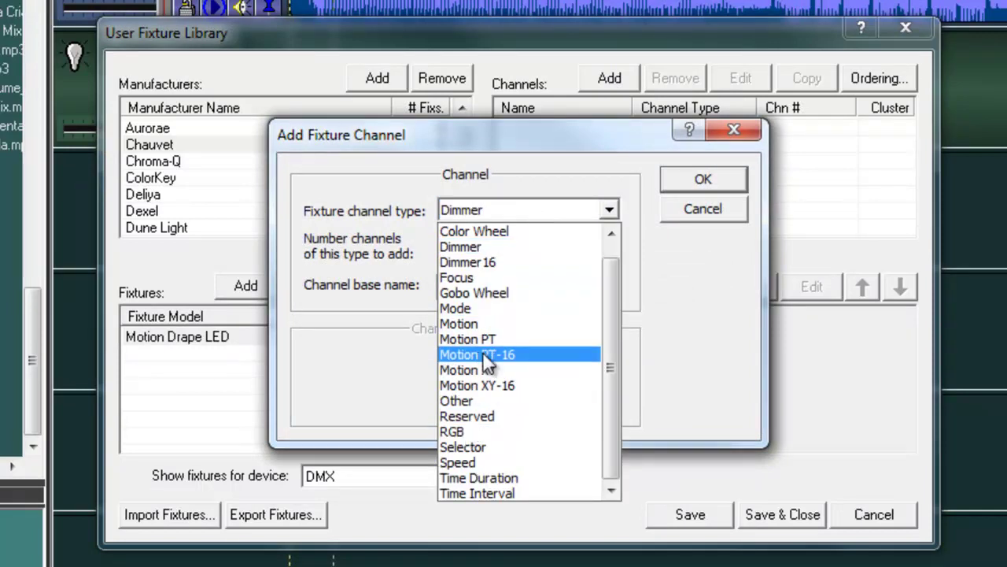
{"action": "left_click", "coordinate": [485, 244]}
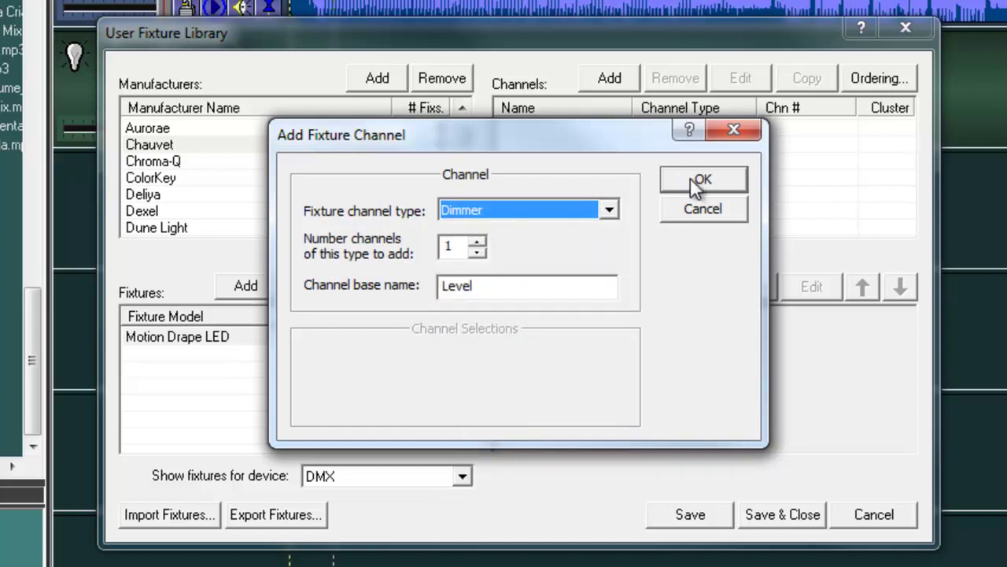
{"action": "double_click", "coordinate": [483, 285]}
{"action": "type", "text": "Dimmer"}
{"action": "key", "text": "Return"}
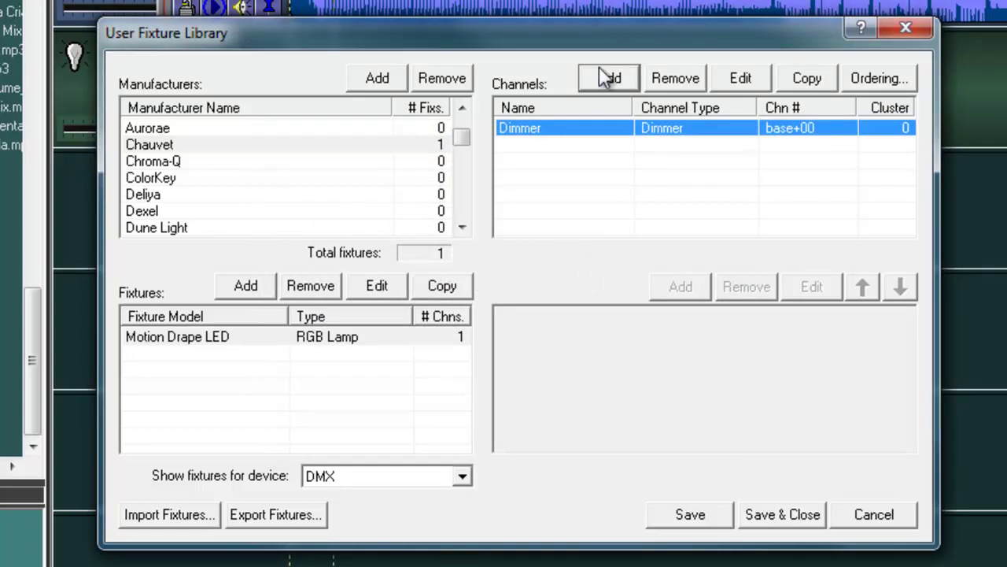
- Start a new fixture channel of type Selector and name it Strobe
{"action": "left_click", "coordinate": [601, 79]}
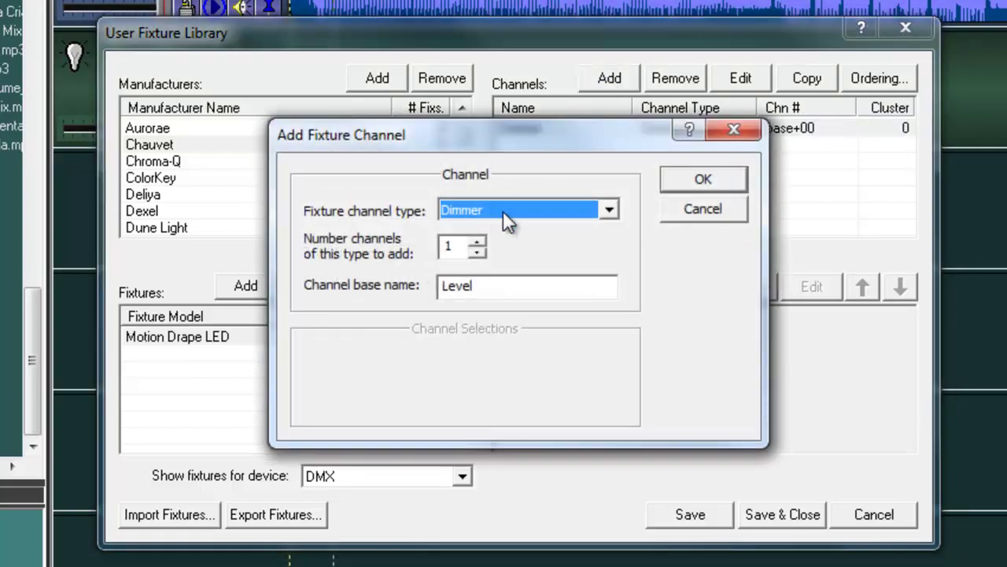
{"action": "key", "text": "s"}
{"action": "key", "text": "Tab"}
{"action": "key", "text": "Tab"}
{"action": "type", "text": "Strobe"}
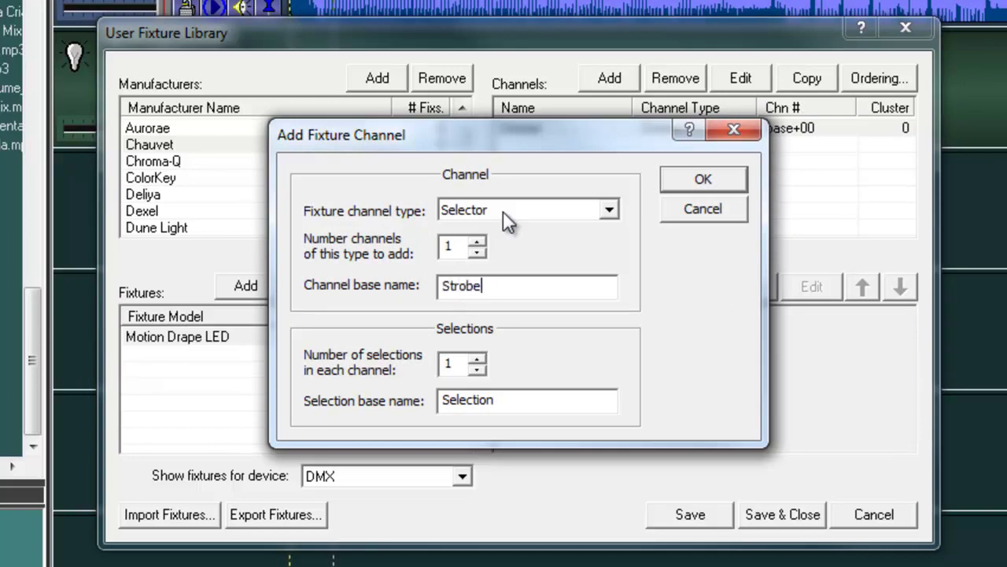
{"action": "key", "text": "Tab"}
{"action": "key", "text": "Tab"}
{"action": "key", "text": "Tab"}
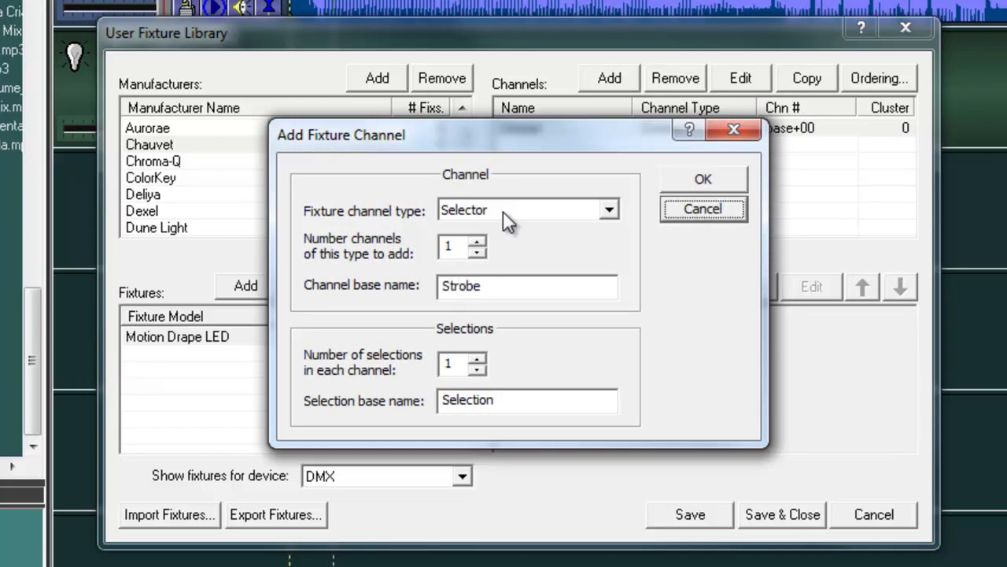
- Give the Strobe channel two selections with the base name Speed and add it to the fixture
{"action": "double_click", "coordinate": [525, 399]}
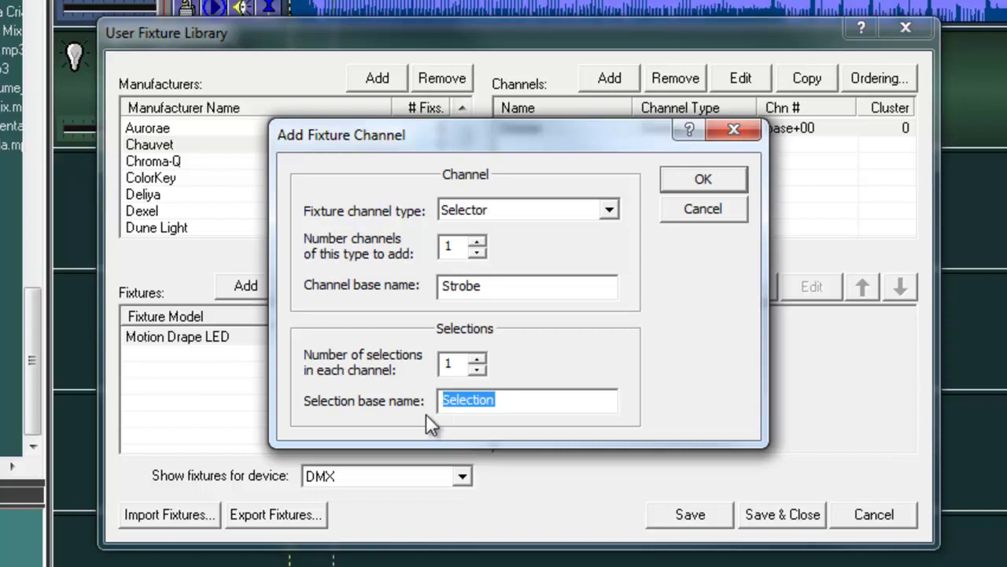
{"action": "type", "text": "Speed"}
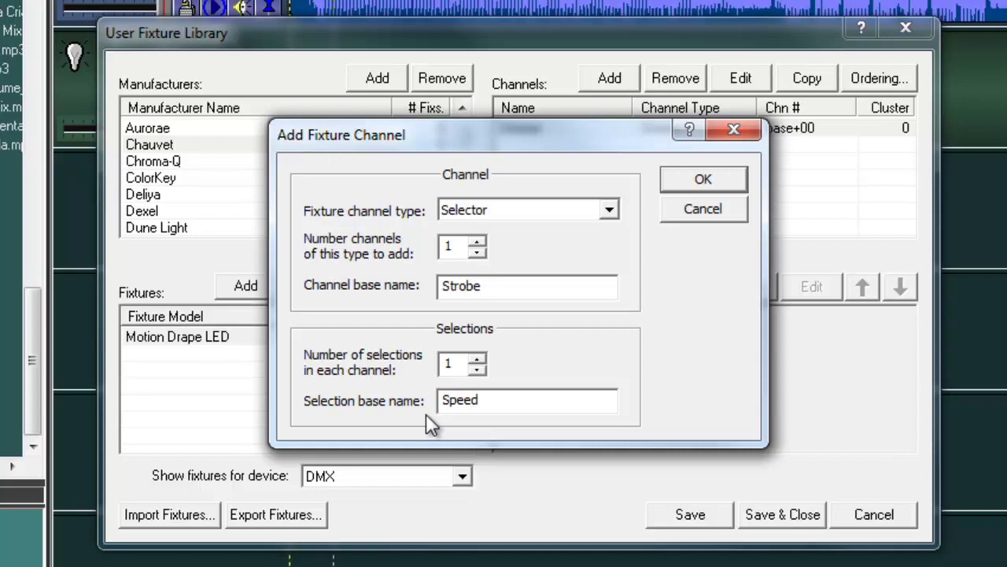
{"action": "key", "text": "BackSpace"}
{"action": "key", "text": "BackSpace"}
{"action": "key", "text": "BackSpace"}
{"action": "key", "text": "BackSpace"}
{"action": "key", "text": "BackSpace"}
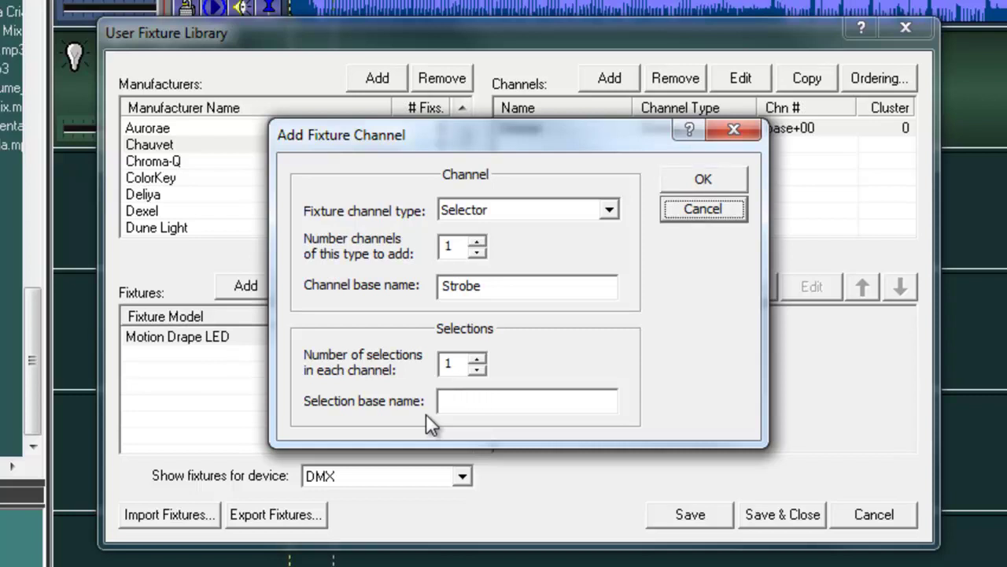
{"action": "type", "text": "Speed"}
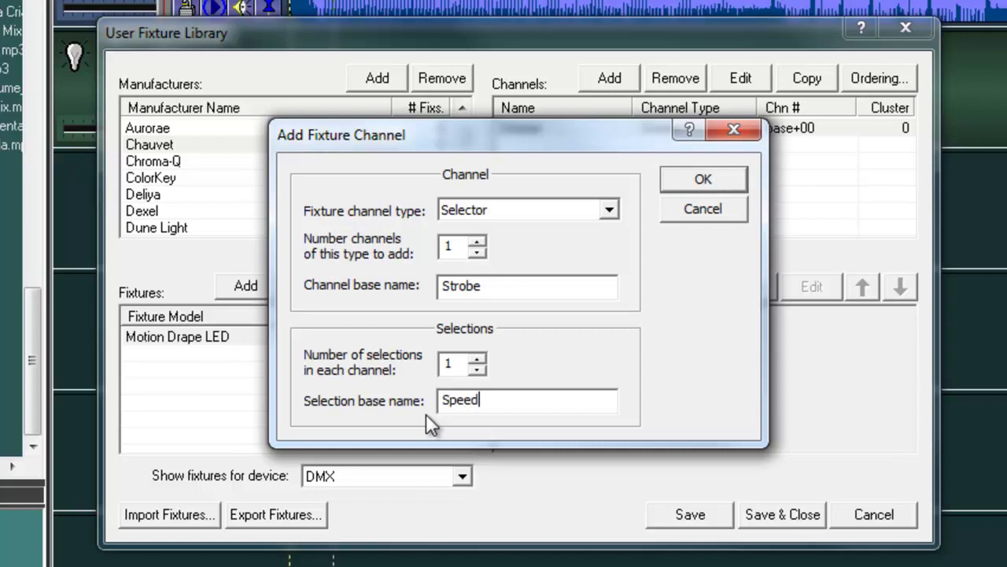
{"action": "key", "text": "shift+Tab"}
{"action": "type", "text": "2"}
{"action": "key", "text": "Return"}
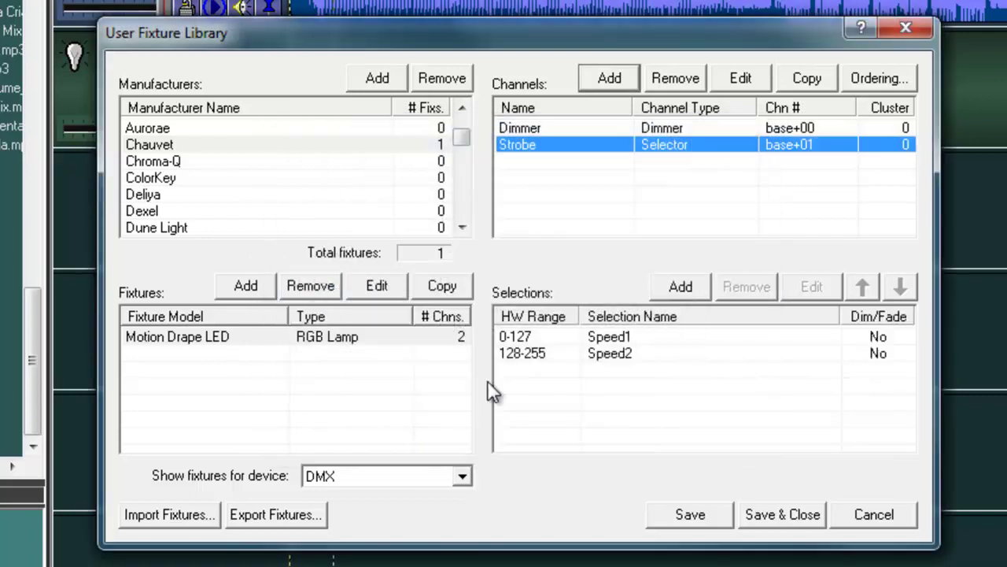
- Make the Strobe channel's Speed1 selection a dimmer/fader with a hardware maximum of 7
{"action": "left_click", "coordinate": [686, 338]}
{"action": "double_click", "coordinate": [687, 341]}
{"action": "key", "text": "Tab"}
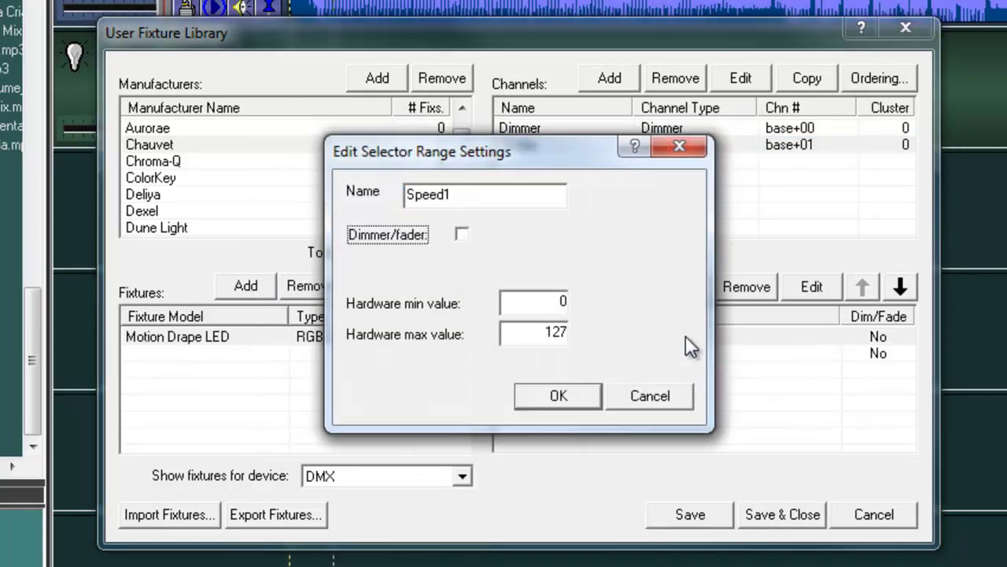
{"action": "key", "text": "space"}
{"action": "key", "text": "Tab"}
{"action": "type", "text": "7"}
{"action": "key", "text": "Return"}
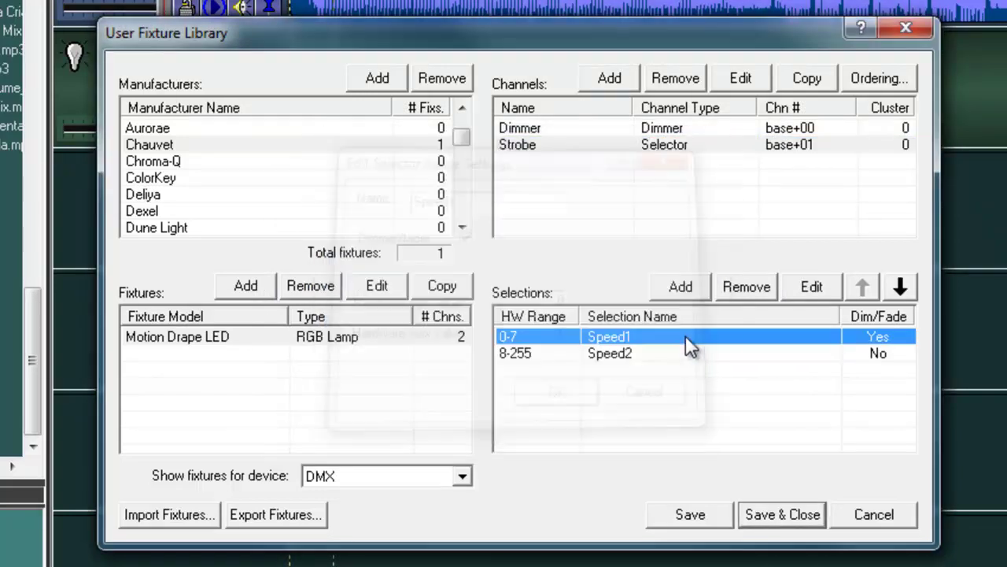
- Set the Speed1 selection's hardware maximum to 10 and save the fixture library
{"action": "double_click", "coordinate": [686, 335]}
{"action": "key", "text": "Tab"}
{"action": "key", "text": "Tab"}
{"action": "key", "text": "Tab"}
{"action": "type", "text": "10"}
{"action": "key", "text": "Return"}
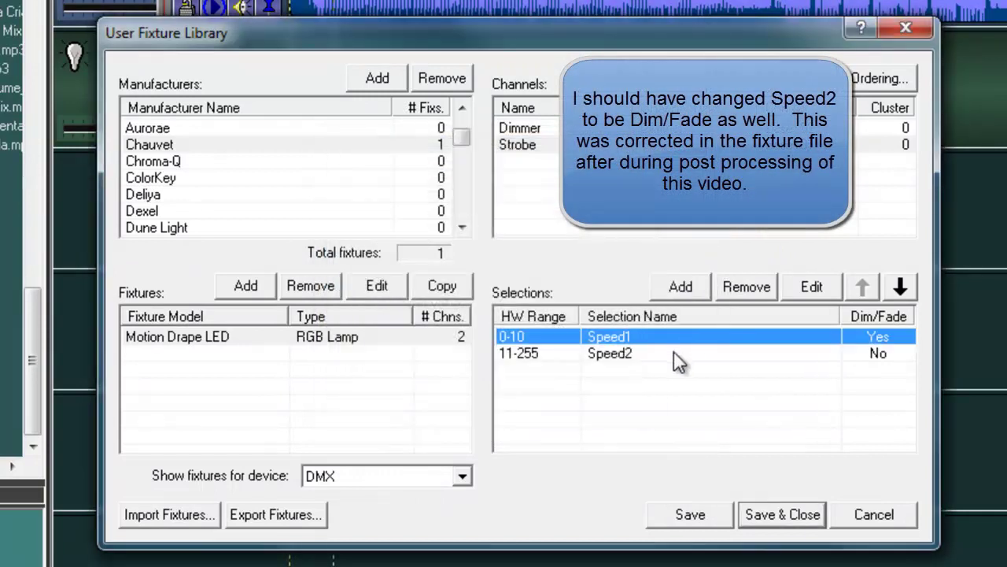
{"action": "left_click", "coordinate": [696, 517]}
- Add one RGB channel to the fixture, keeping the default base name RGB
{"action": "left_click", "coordinate": [611, 79]}
{"action": "key", "text": "r"}
{"action": "key", "text": "r"}
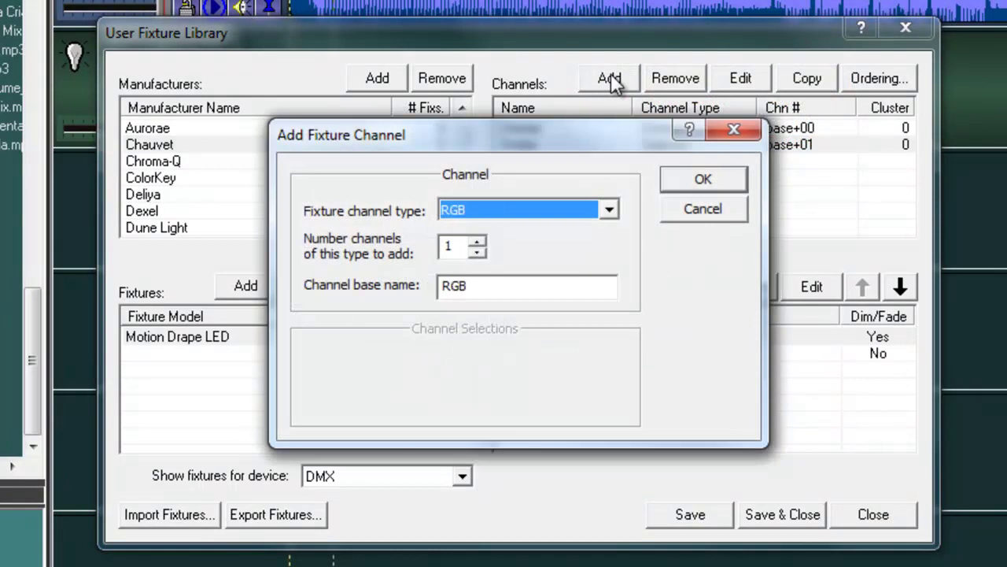
{"action": "key", "text": "Return"}
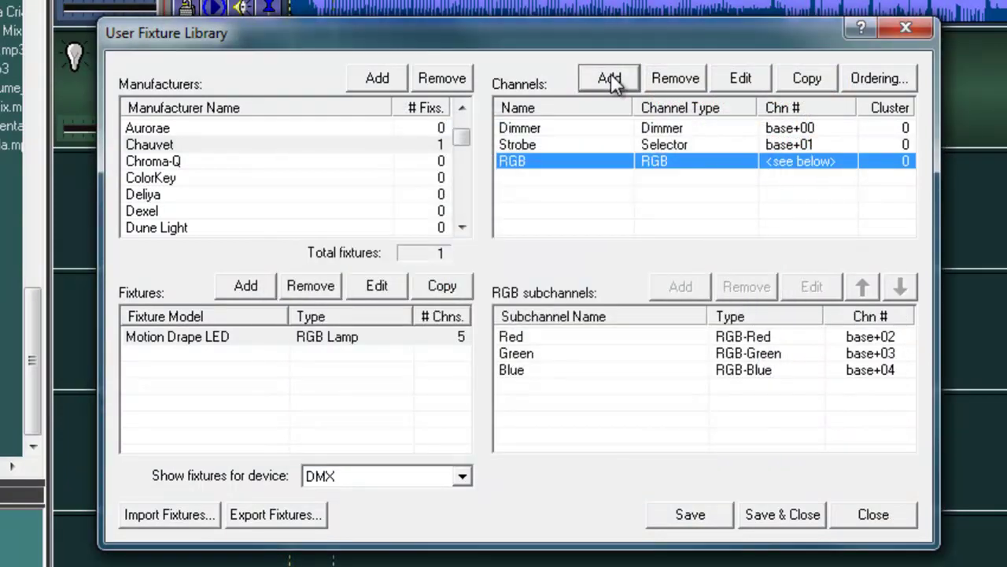
- Add two Selector channels with the base name Programs and 16 selections in each channel
{"action": "left_click", "coordinate": [611, 78]}
{"action": "key", "text": "s"}
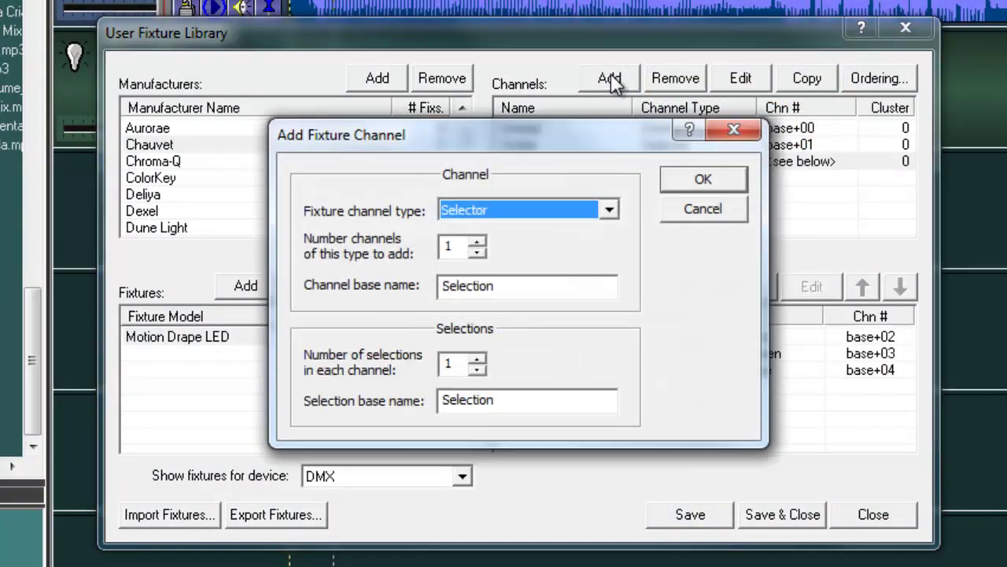
{"action": "key", "text": "Tab"}
{"action": "type", "text": "2"}
{"action": "key", "text": "Tab"}
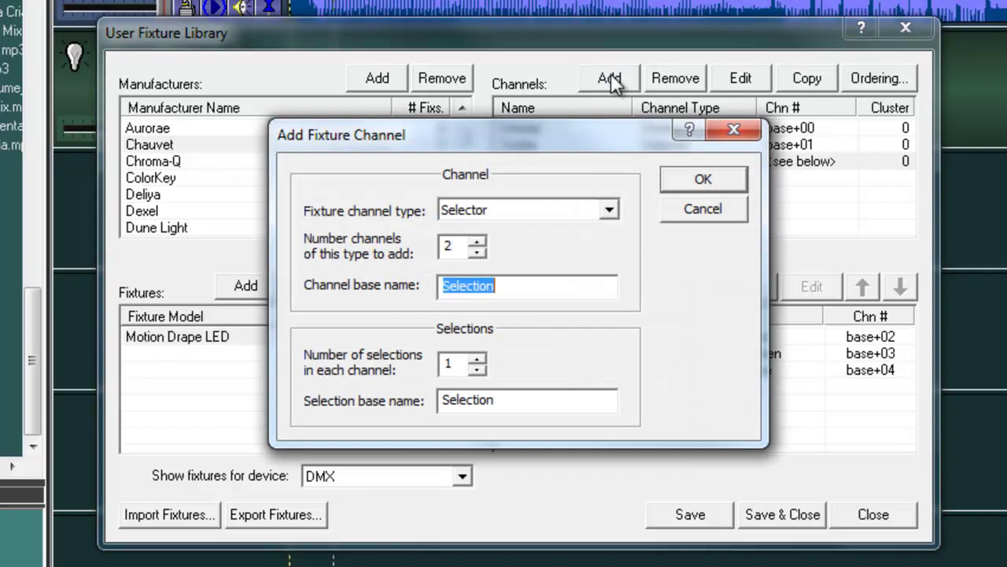
{"action": "type", "text": "Programs"}
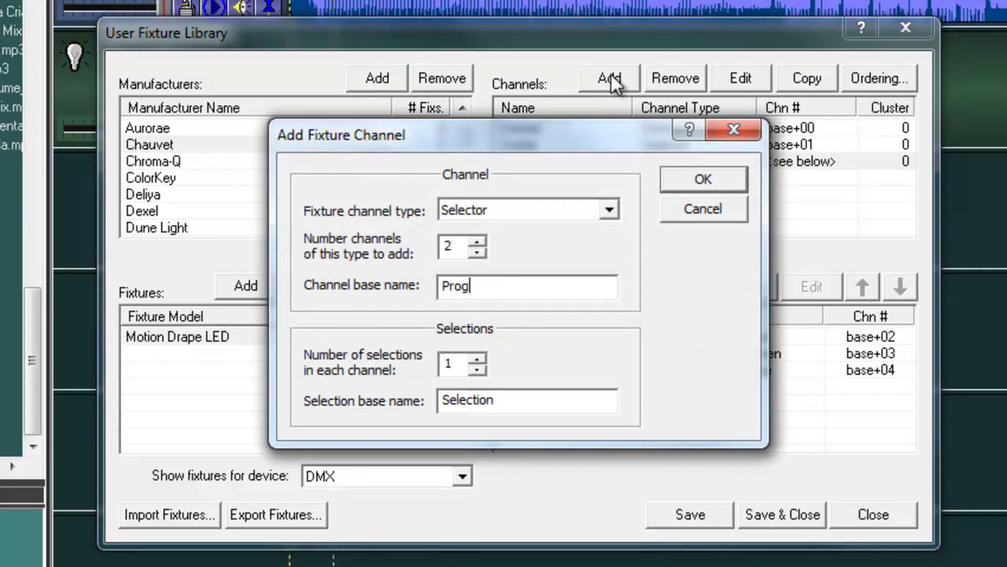
{"action": "key", "text": "Tab"}
{"action": "type", "text": "16"}
{"action": "key", "text": "Return"}
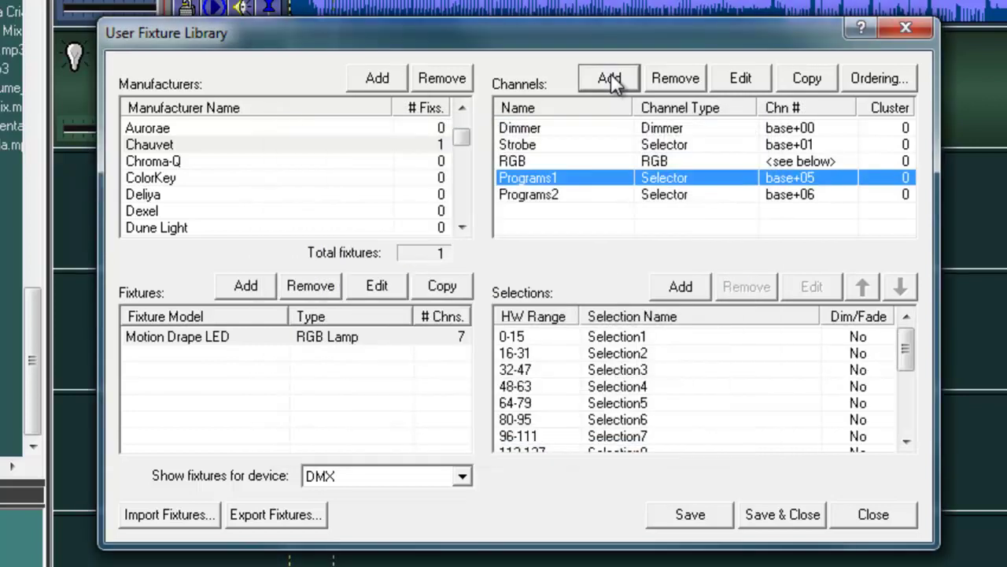
- Rename the first two selections of the Programs1 channel to No Function and Falling Star
{"action": "double_click", "coordinate": [617, 337]}
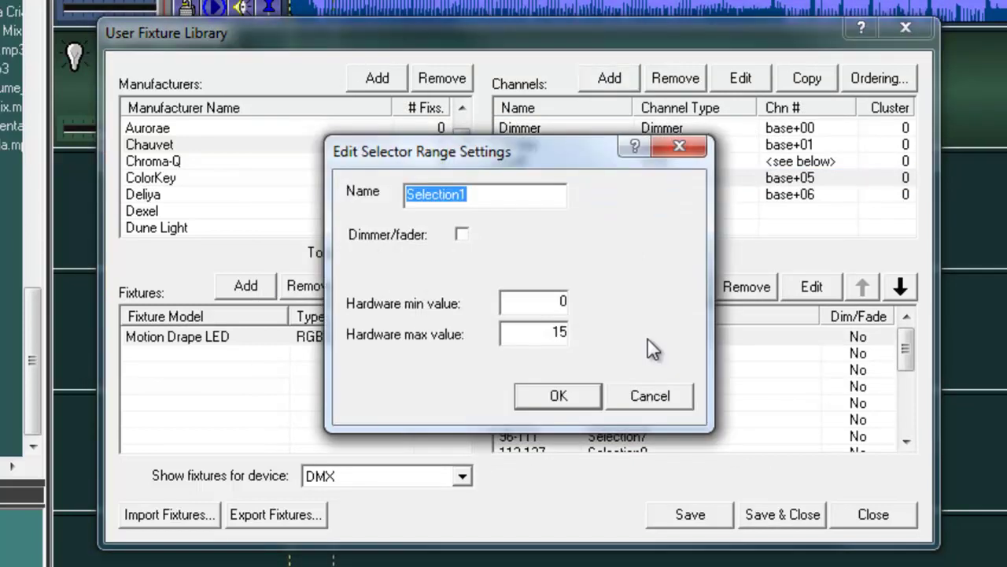
{"action": "type", "text": "No Function"}
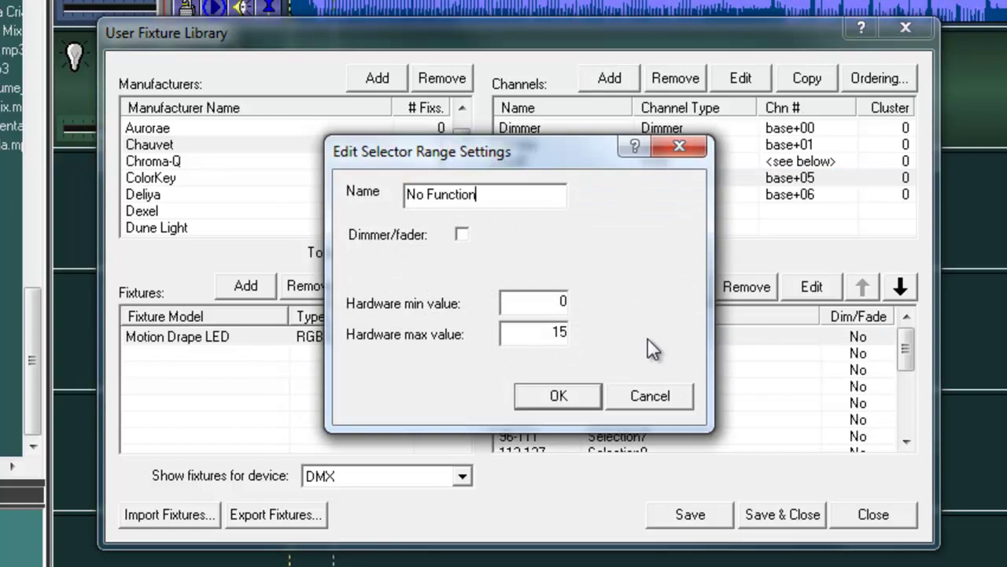
{"action": "key", "text": "Tab"}
{"action": "key", "text": "Return"}
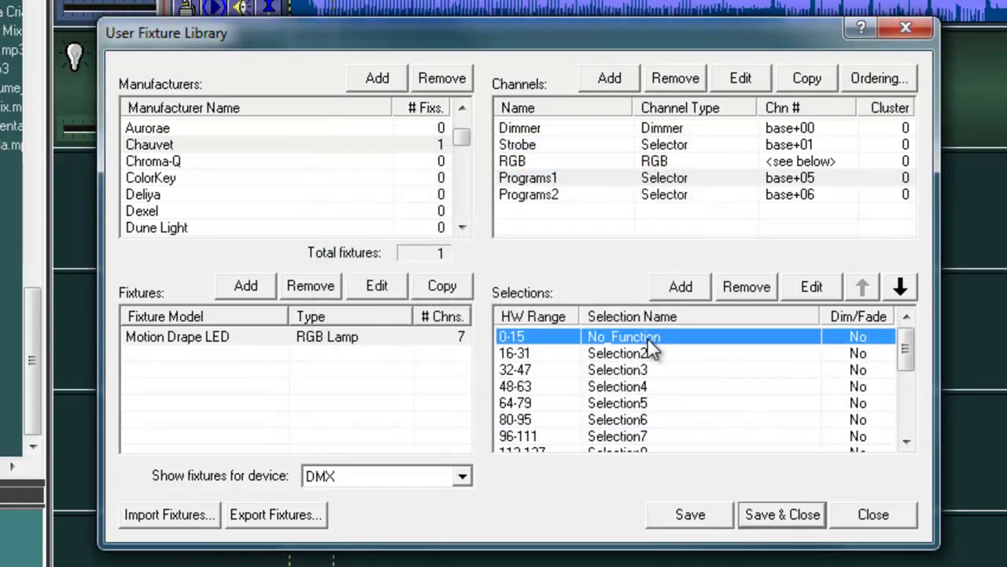
{"action": "double_click", "coordinate": [636, 354]}
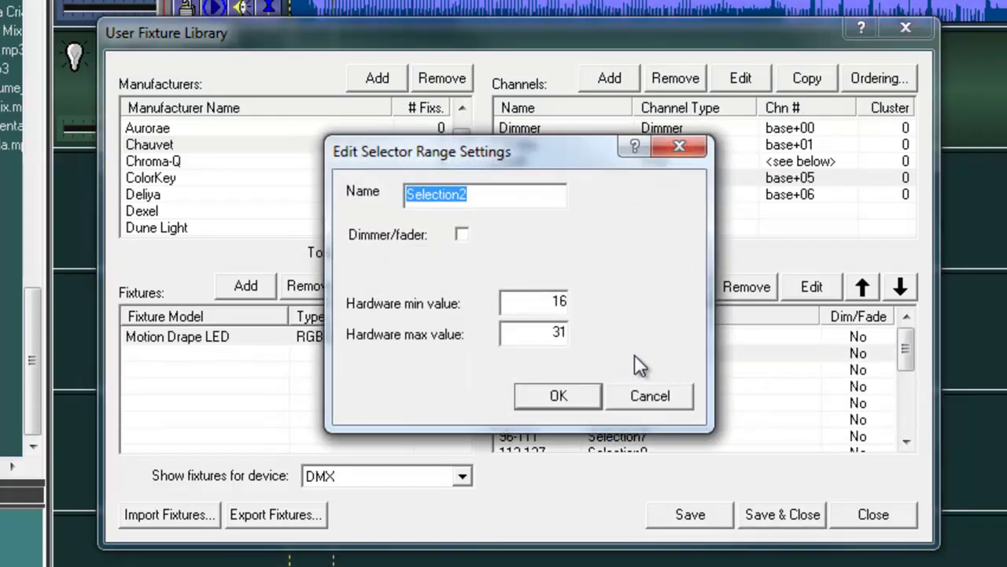
{"action": "type", "text": "Falling Star"}
{"action": "key", "text": "Return"}
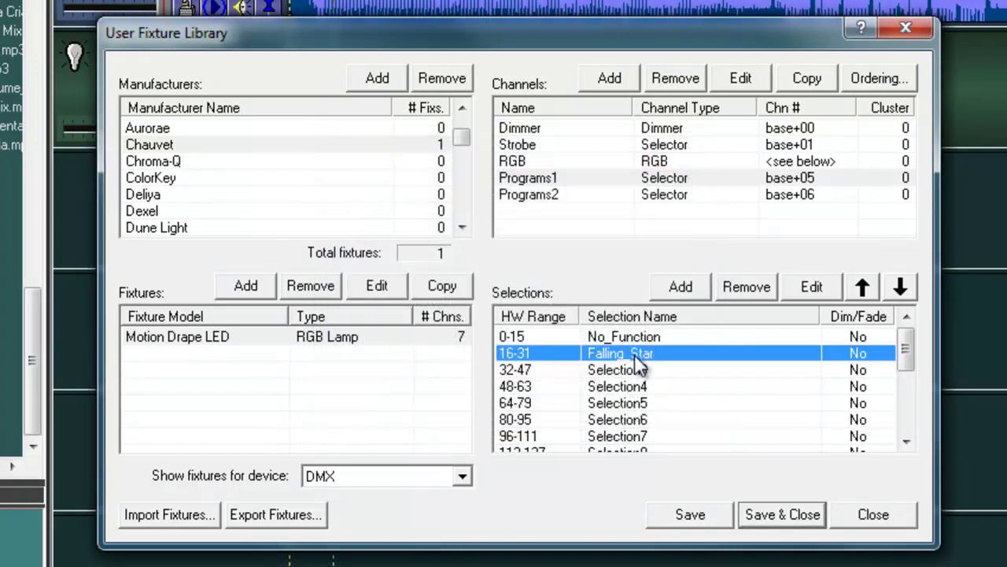
- Rename the third selection of the Programs1 channel, range 32-47, to Diagonal Color Bands
{"action": "double_click", "coordinate": [617, 371]}
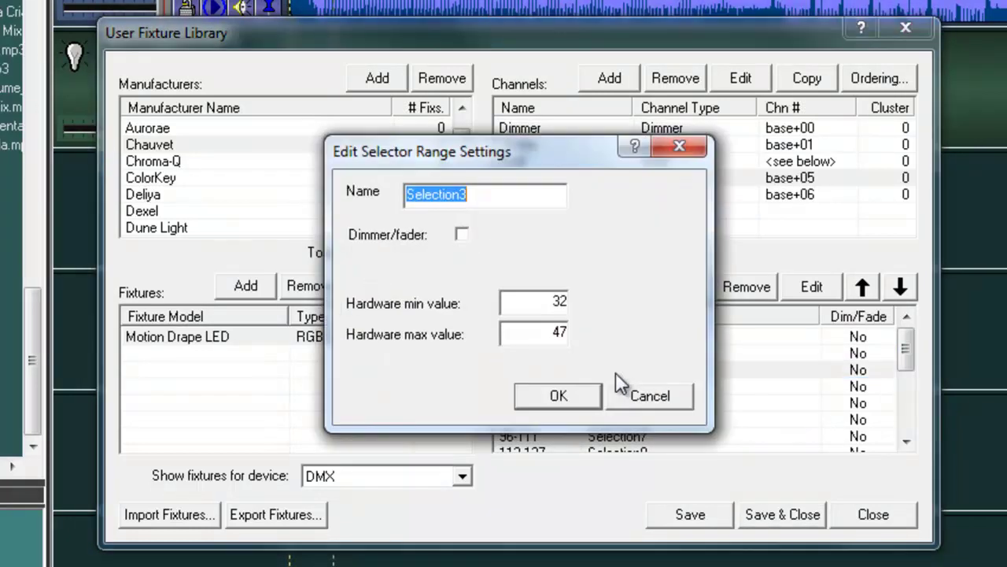
{"action": "type", "text": "Diagonal Color Bands"}
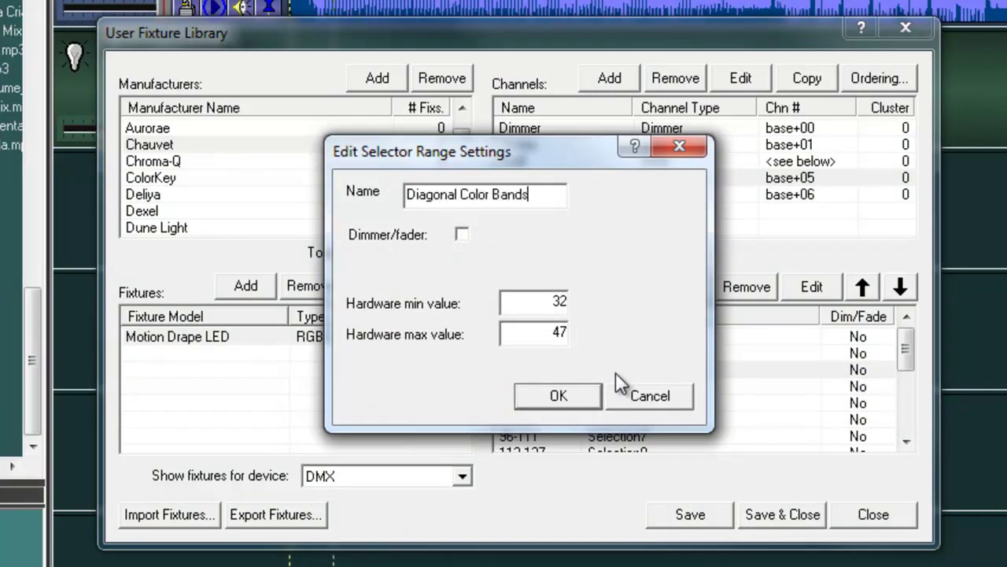
{"action": "key", "text": "Return"}
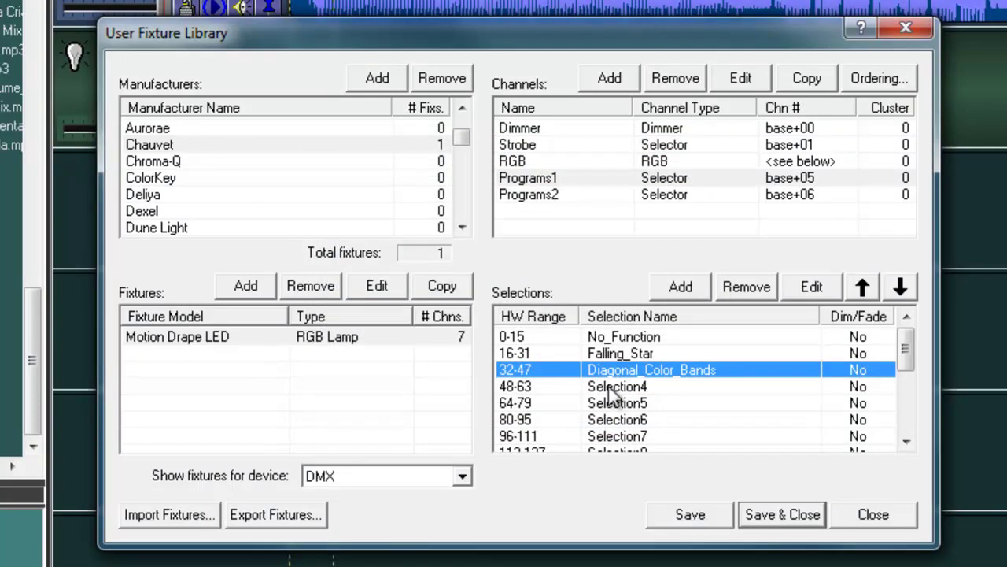
- Rename the Programs1 selections for ranges 48-63 and 64-79 to Color Pattern Chase and Inward Arrow (L-R)
{"action": "double_click", "coordinate": [612, 397]}
{"action": "type", "text": "Color Pattern "}
{"action": "type", "text": "Chase"}
{"action": "key", "text": "Return"}
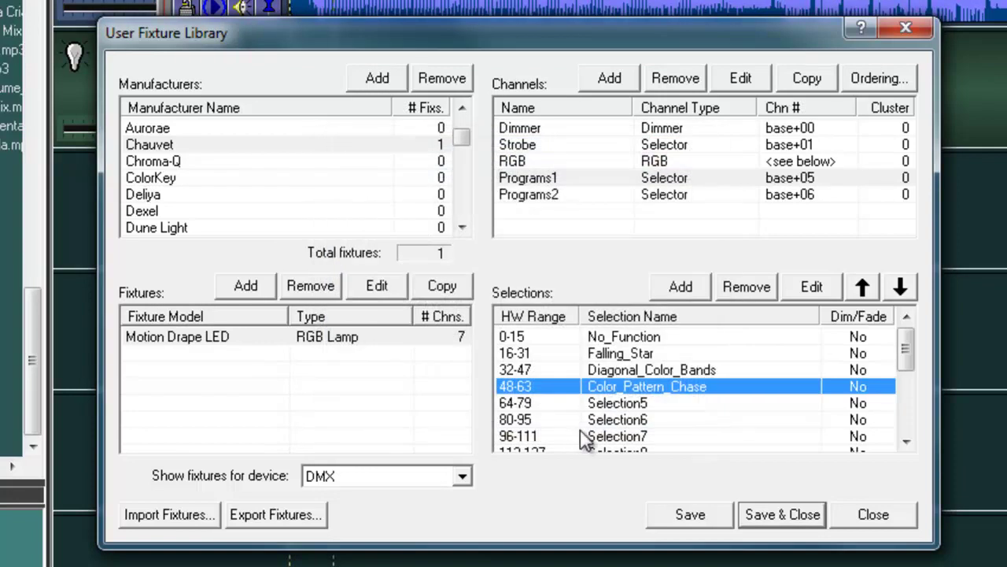
{"action": "double_click", "coordinate": [622, 403]}
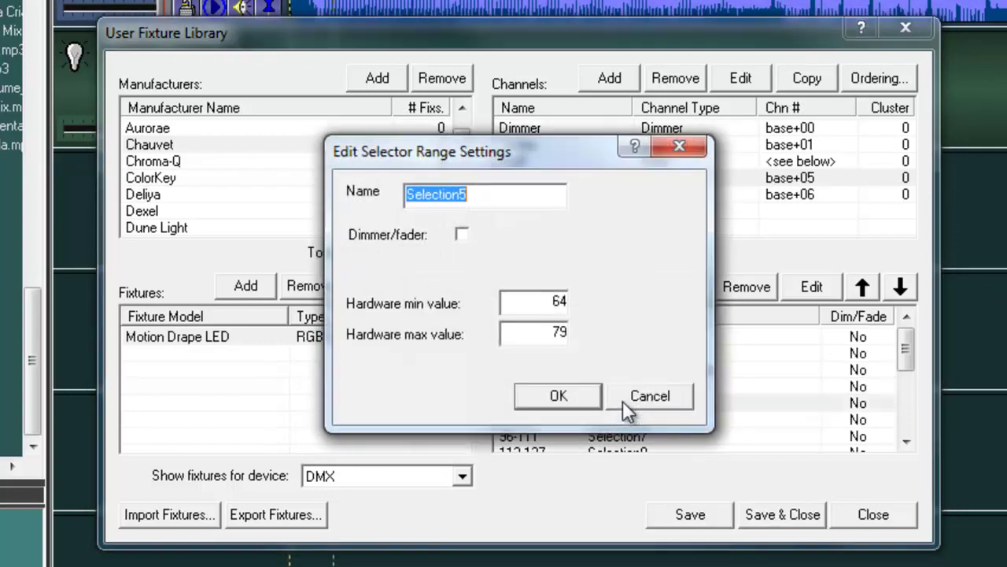
{"action": "type", "text": "Inward Arrow"}
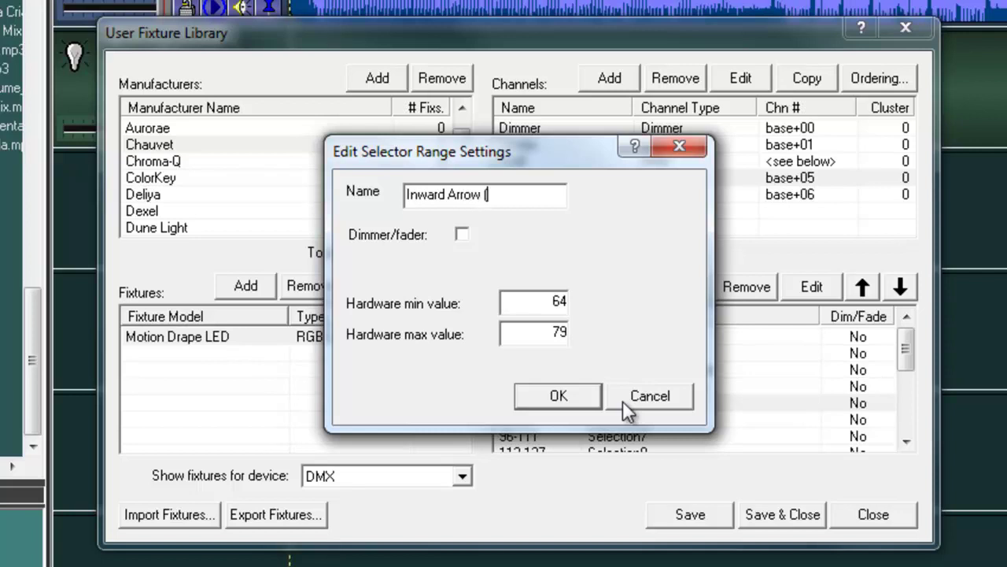
{"action": "type", "text": " (L-R)"}
{"action": "key", "text": "Return"}
- Rename the Programs1 selections for ranges 80-95 and 96-111 to Color Stack and Multi-Color Freeway
{"action": "double_click", "coordinate": [621, 420]}
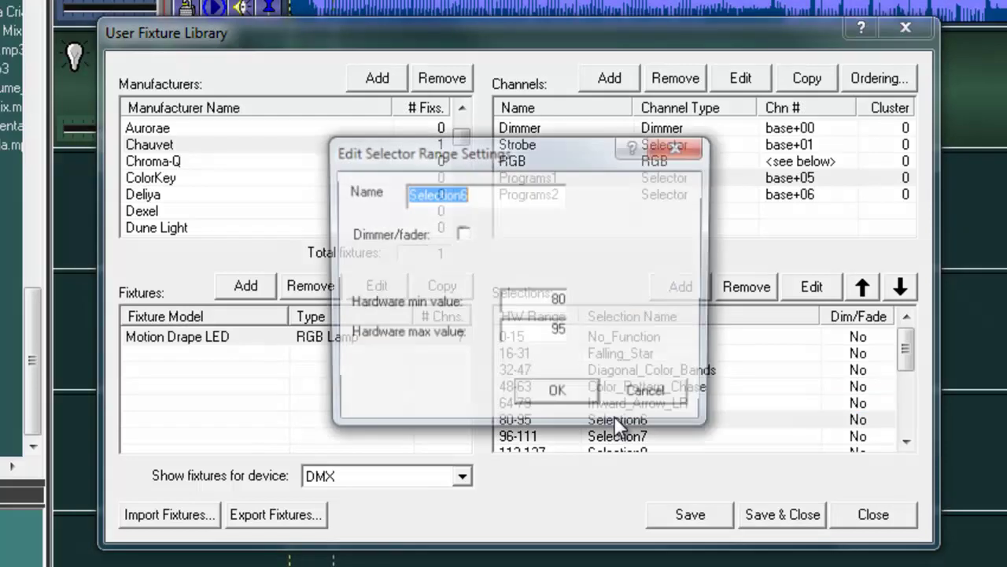
{"action": "type", "text": "Col"}
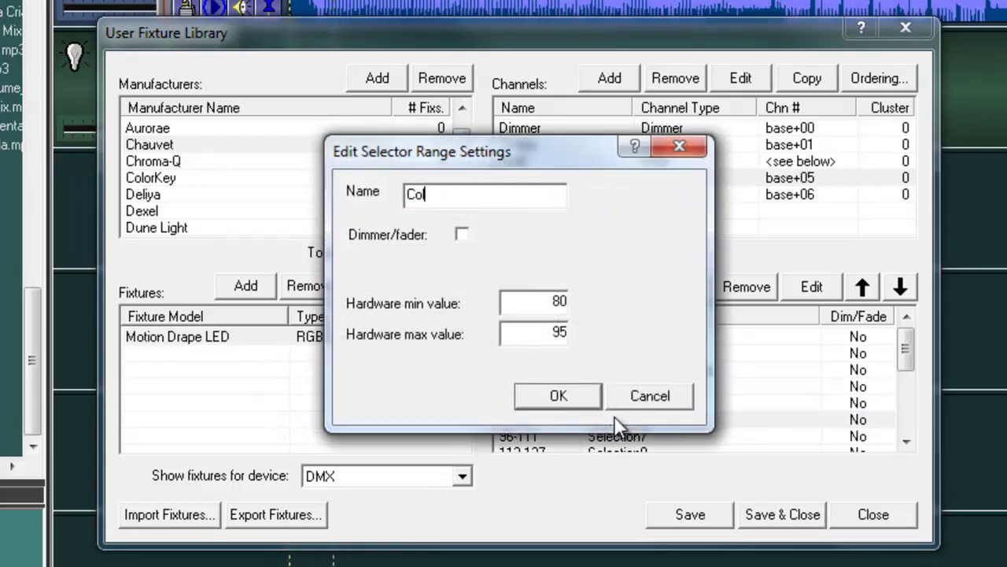
{"action": "type", "text": "or Stack"}
{"action": "key", "text": "Return"}
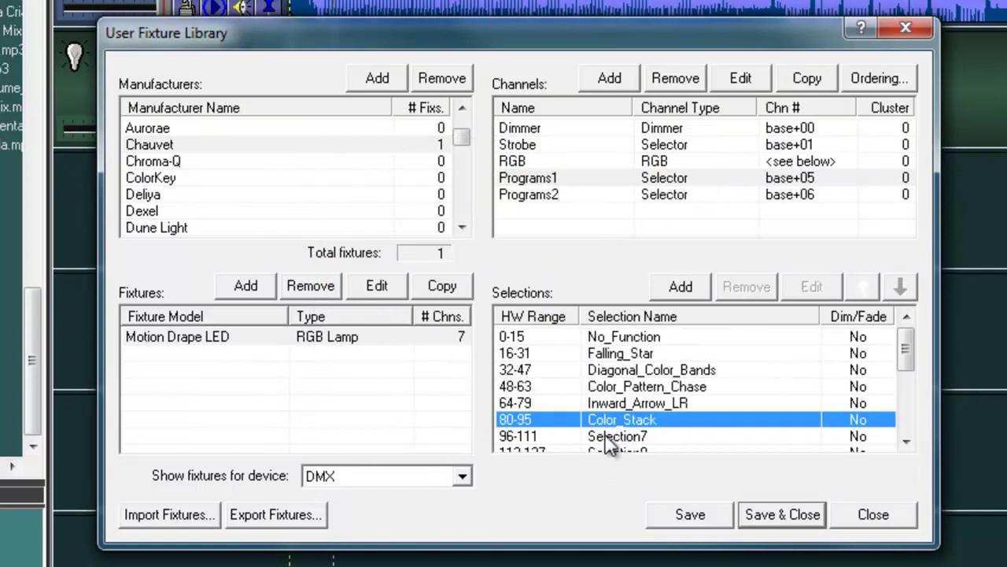
{"action": "double_click", "coordinate": [612, 437]}
{"action": "type", "text": "Multi-Colo"}
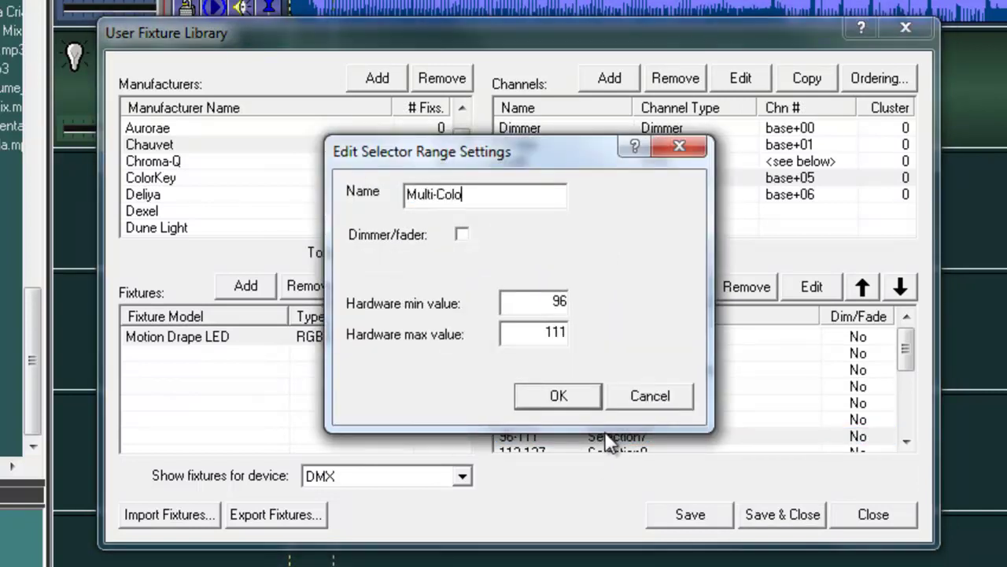
{"action": "type", "text": "r Freeway"}
{"action": "key", "text": "Return"}
- Rename the Programs1 selections for ranges 112-127 and 128-142 to Color Wave LR and Color Wave RL
{"action": "scroll", "coordinate": [604, 431], "scroll_direction": "down", "scroll_amount": 1}
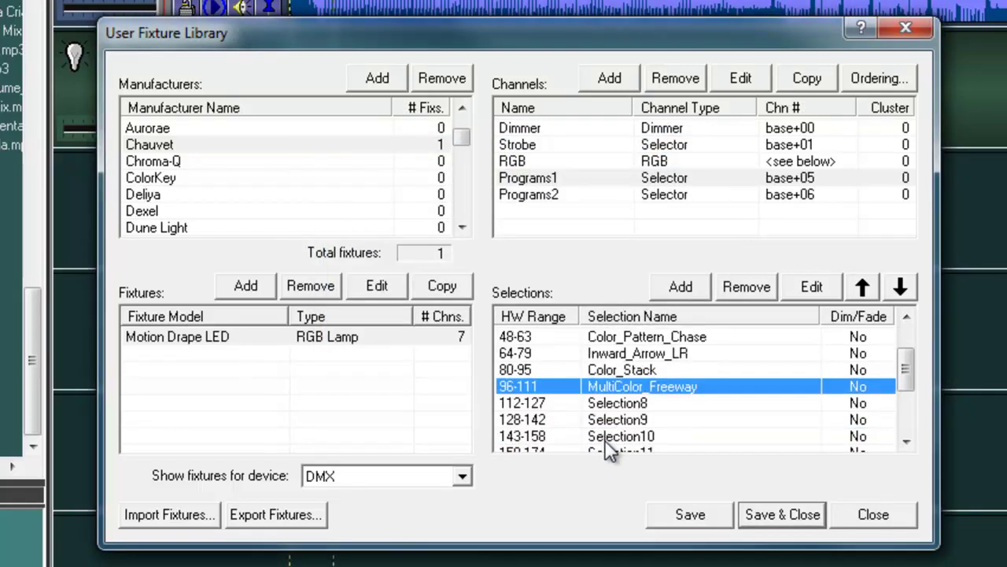
{"action": "double_click", "coordinate": [602, 404]}
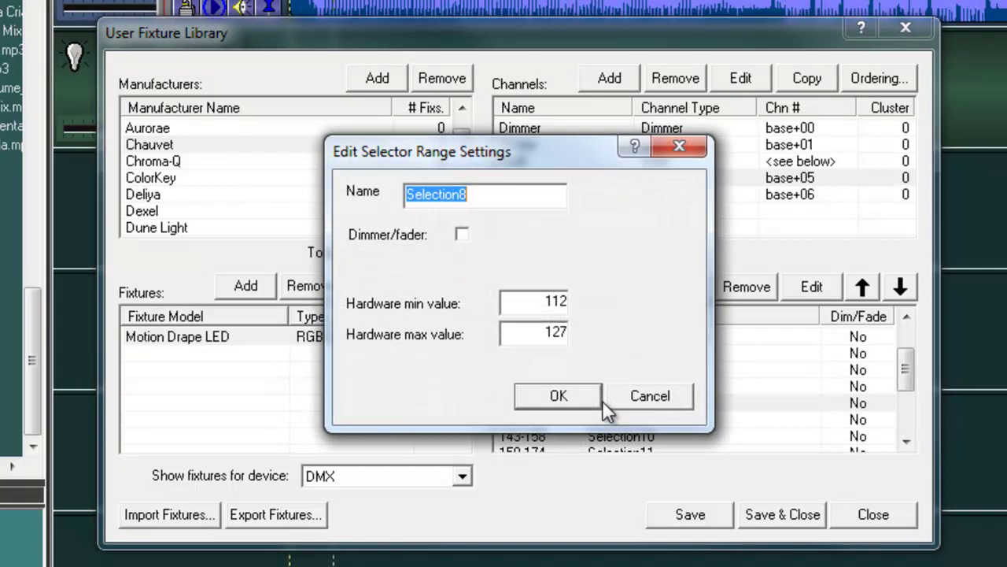
{"action": "type", "text": "Color Wave LR"}
{"action": "left_click", "coordinate": [601, 399]}
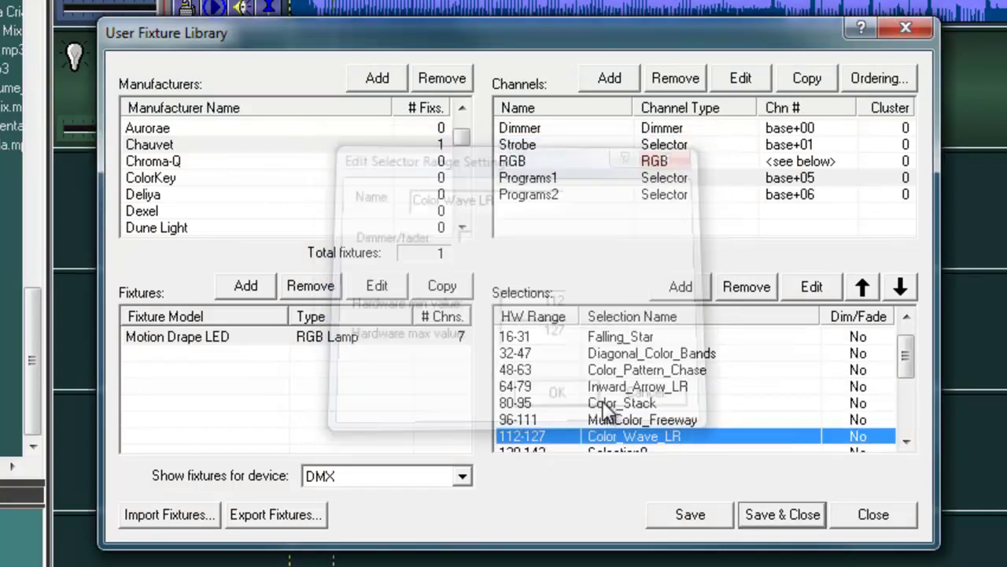
{"action": "double_click", "coordinate": [614, 449]}
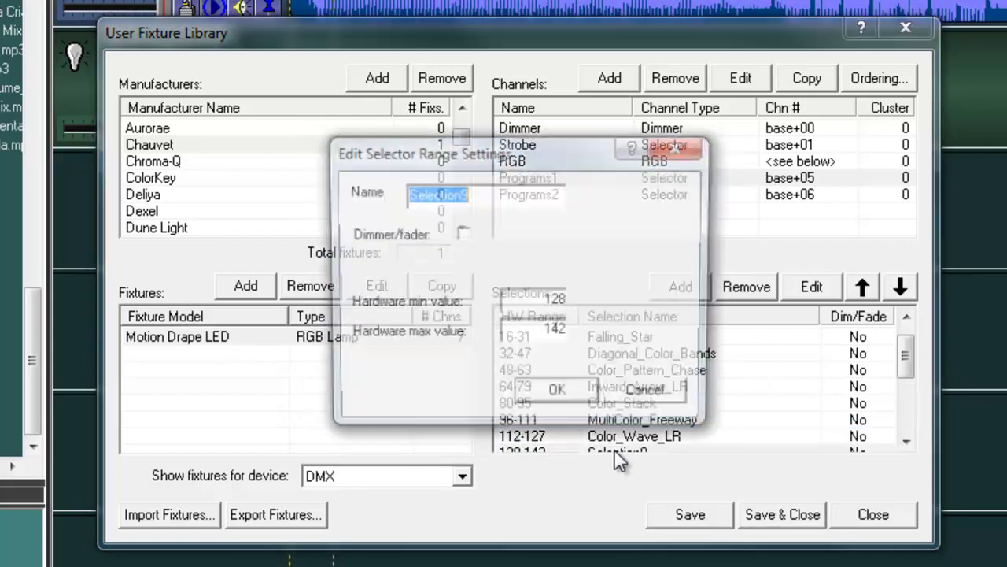
{"action": "type", "text": "Color "}
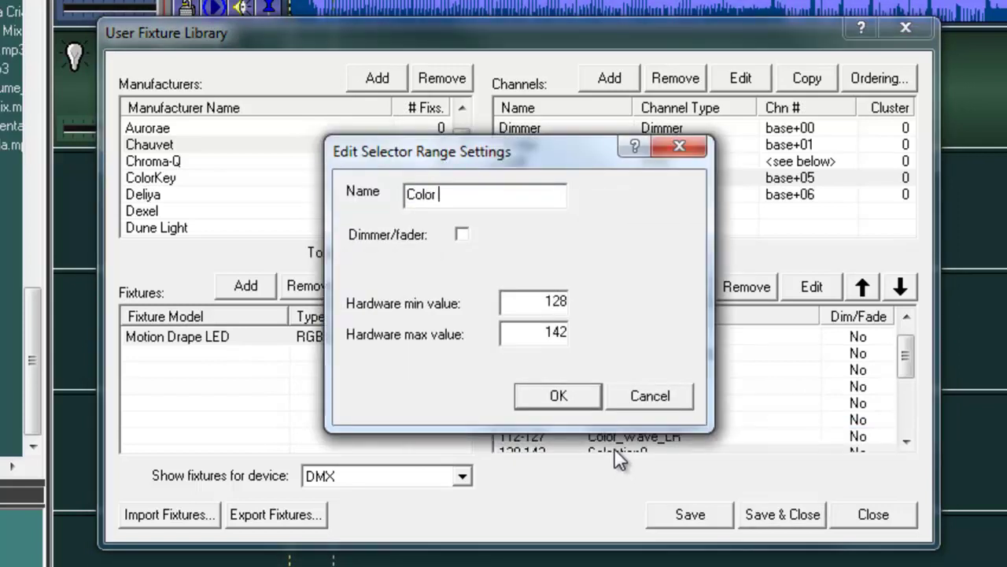
{"action": "type", "text": "Wave RL"}
{"action": "key", "text": "Return"}
- Rename the Programs1 selections for ranges 143-158 and 159-174 to Color Bar Chase LR and Color Bar Chase RL
{"action": "double_click", "coordinate": [615, 451]}
{"action": "type", "text": "Color Bar Chase LR"}
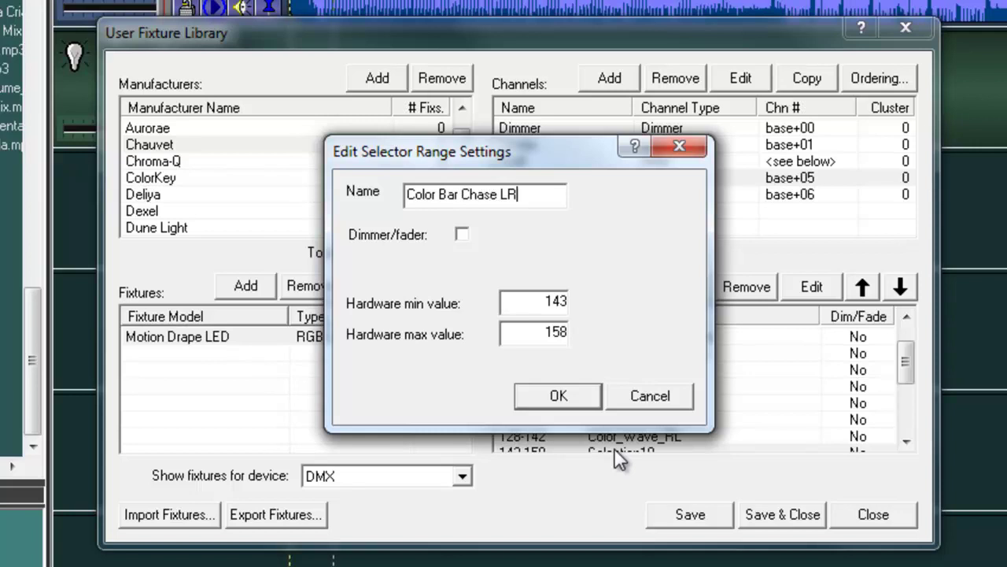
{"action": "key", "text": "Return"}
{"action": "double_click", "coordinate": [614, 450]}
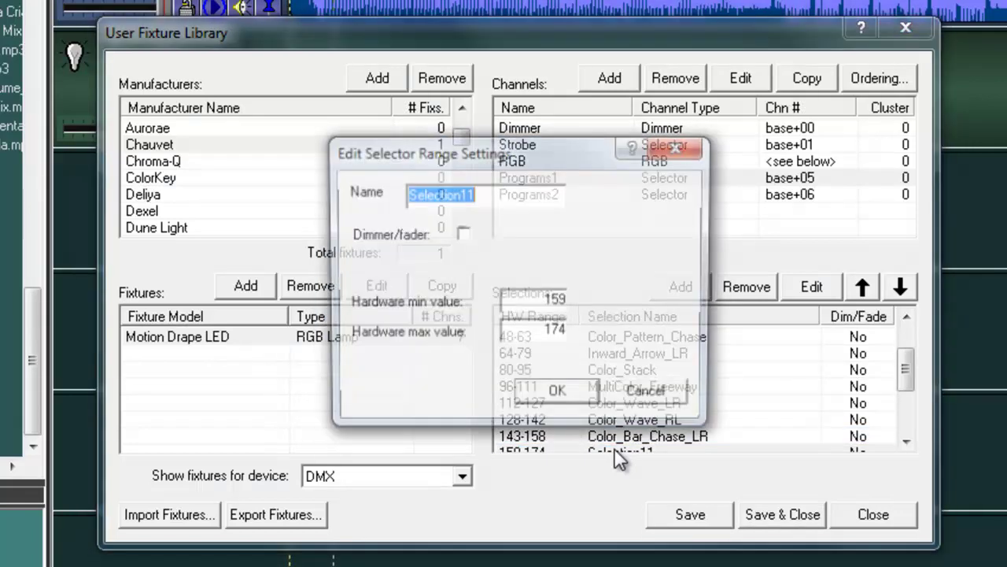
{"action": "type", "text": "Color Bar C"}
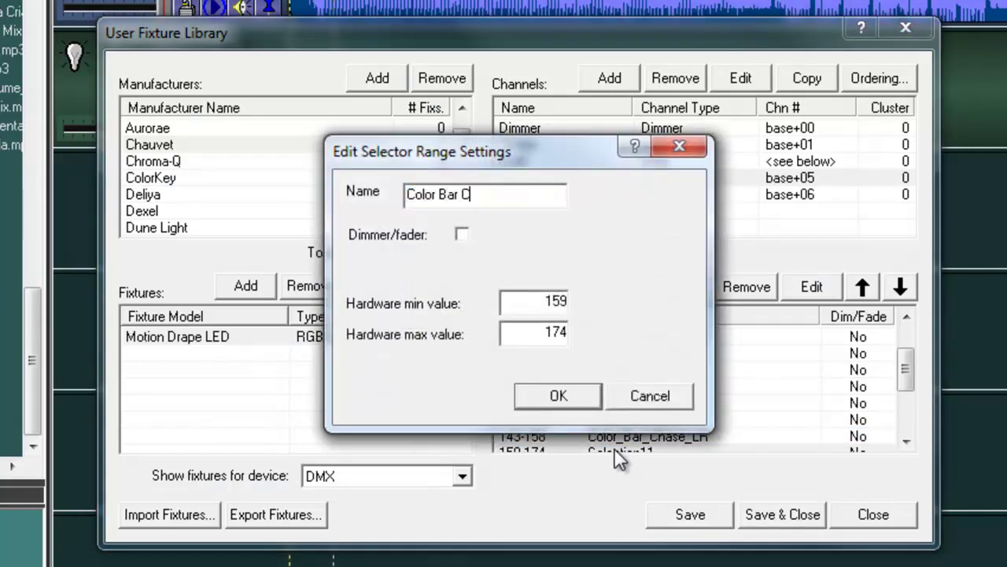
{"action": "type", "text": "hase RL"}
{"action": "key", "text": "Return"}
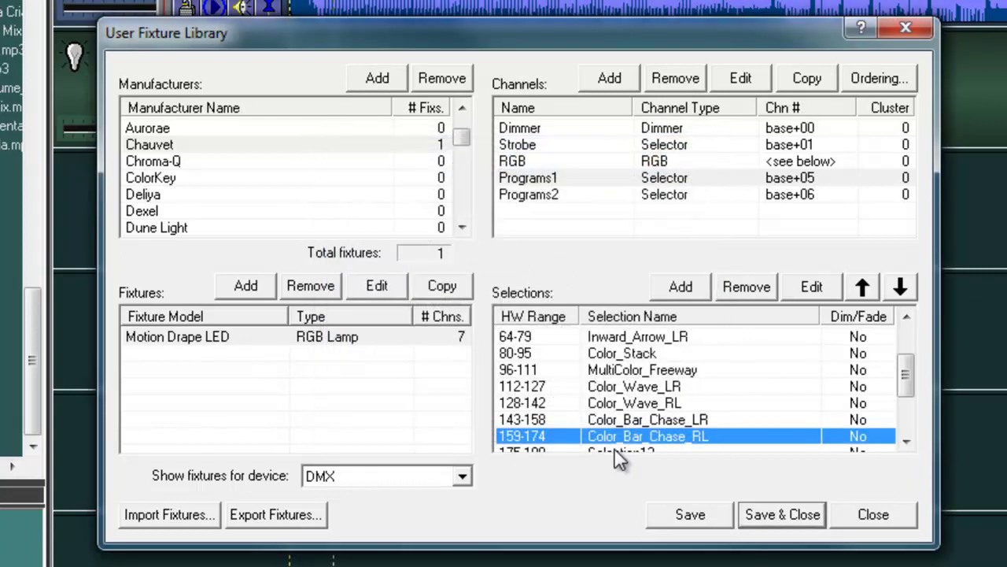
- Rename the Programs1 selections for ranges 175-190 and 191-206 to Windmill and Fan
{"action": "double_click", "coordinate": [615, 450]}
{"action": "type", "text": "Wi"}
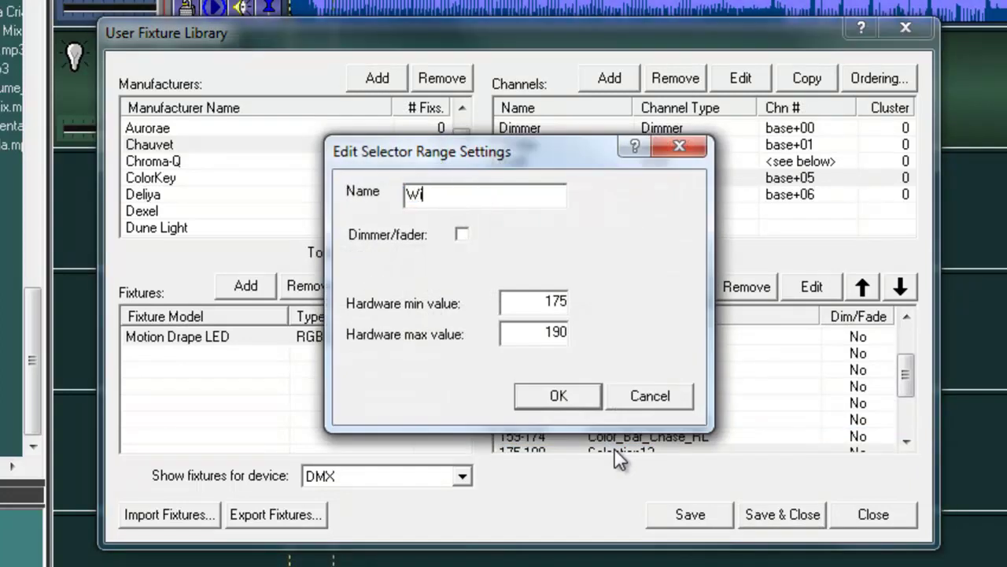
{"action": "type", "text": "ndmill"}
{"action": "key", "text": "Return"}
{"action": "double_click", "coordinate": [613, 450]}
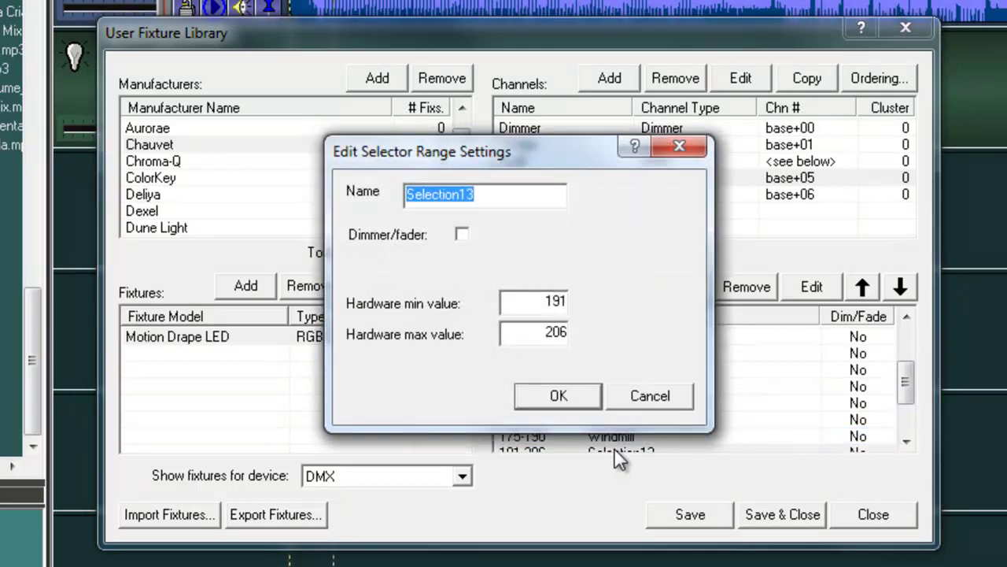
{"action": "type", "text": "Fan"}
{"action": "key", "text": "Return"}
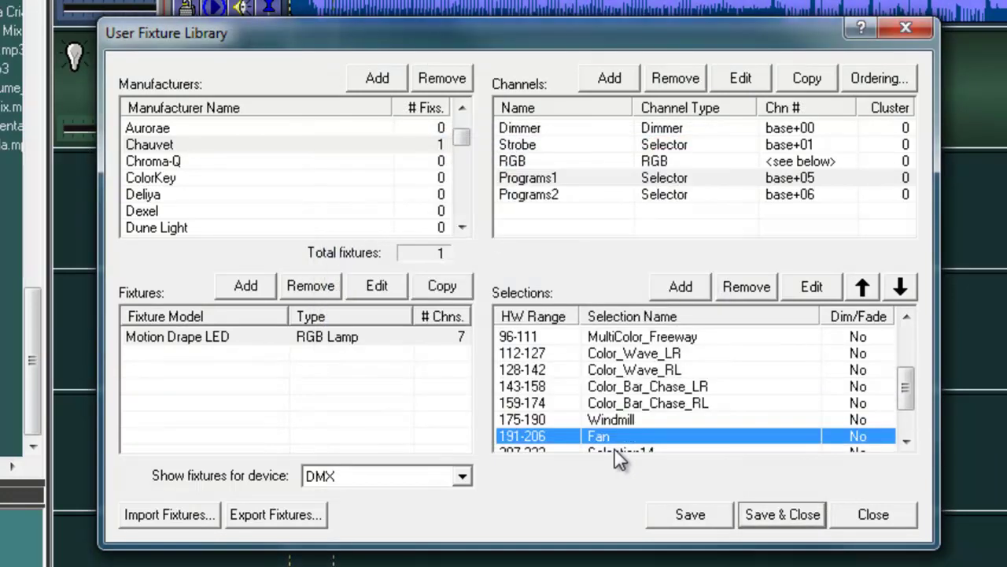
- Rename the Programs1 selections for ranges 207-222 and 223-238 to Whirlpool and Falling_Snow
{"action": "double_click", "coordinate": [613, 447]}
{"action": "type", "text": "Whirl"}
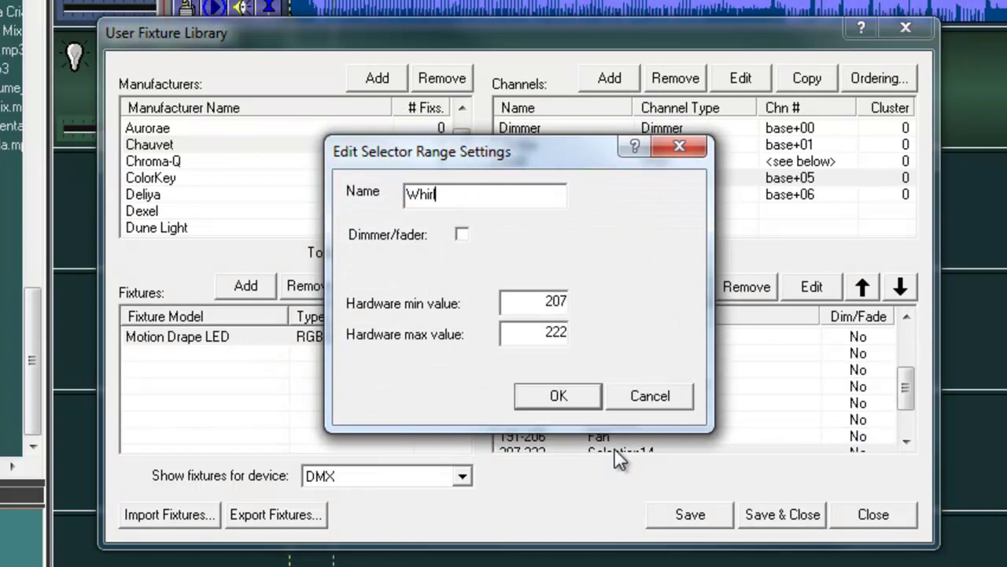
{"action": "type", "text": "pool"}
{"action": "key", "text": "Return"}
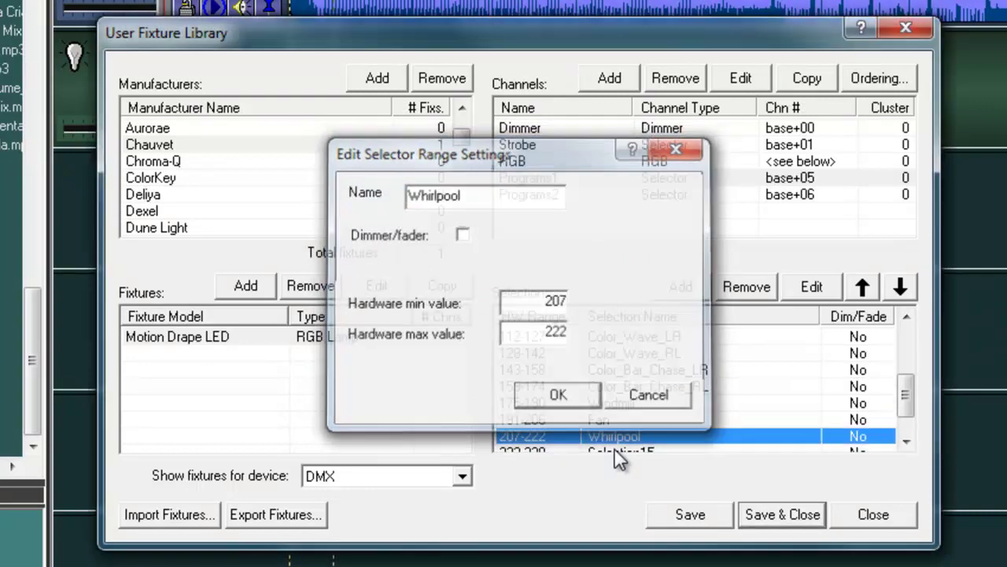
{"action": "double_click", "coordinate": [615, 451]}
{"action": "type", "text": "Falling_Snow"}
{"action": "key", "text": "Return"}
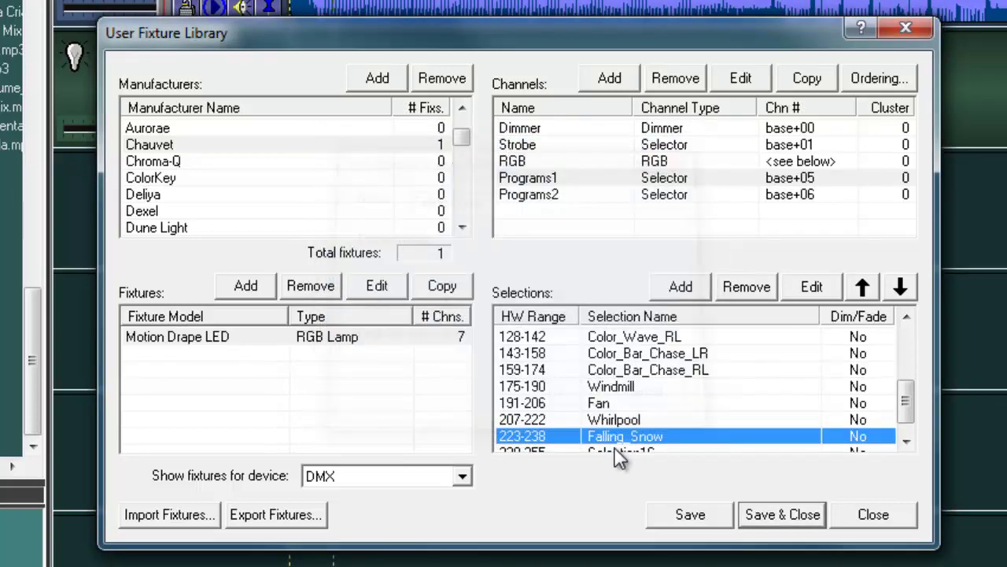
- Rename the last Programs1 selection, range 239-255, to Multi Box Frenzy
{"action": "double_click", "coordinate": [615, 451]}
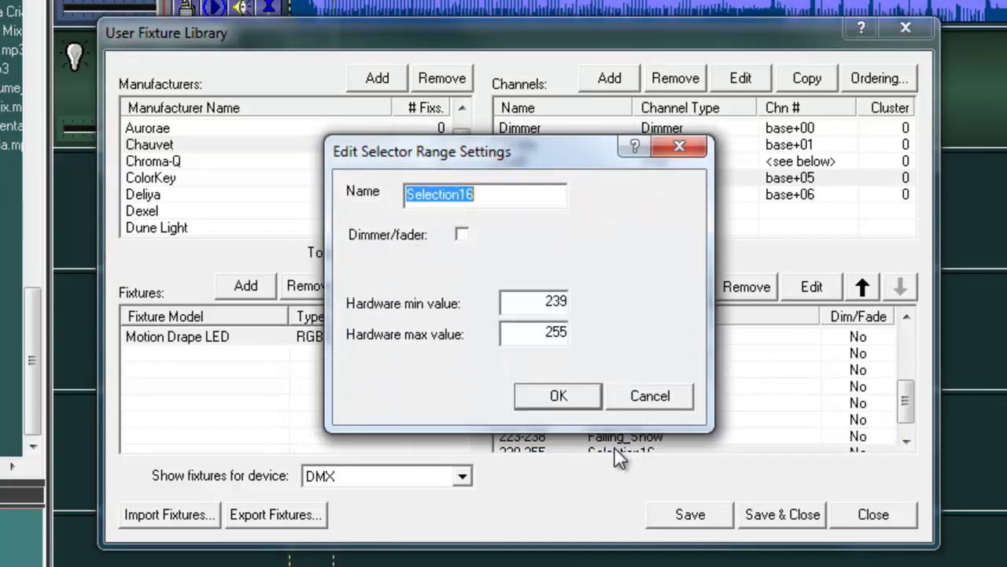
{"action": "type", "text": "Multi B"}
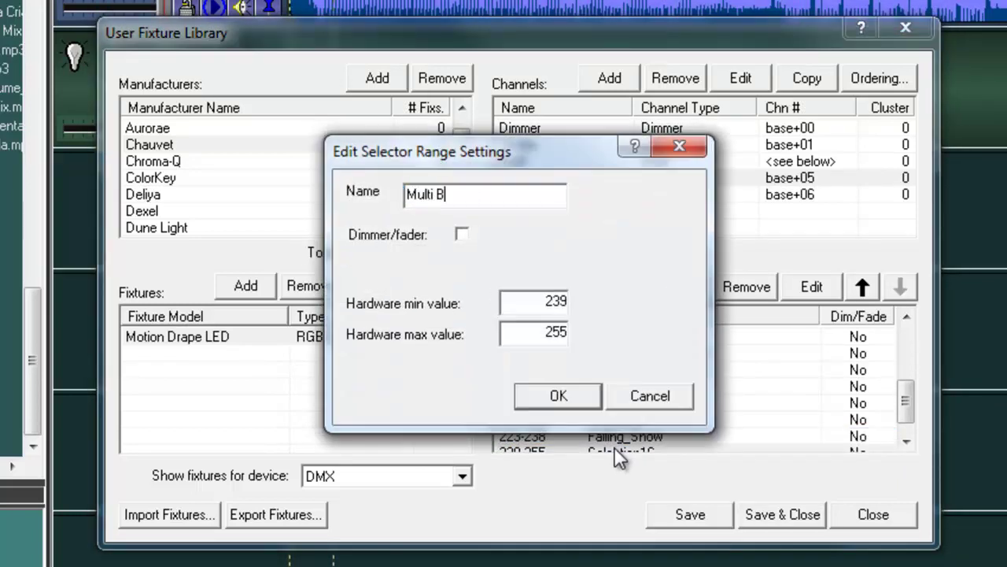
{"action": "type", "text": "ox Frenzy"}
{"action": "key", "text": "Return"}
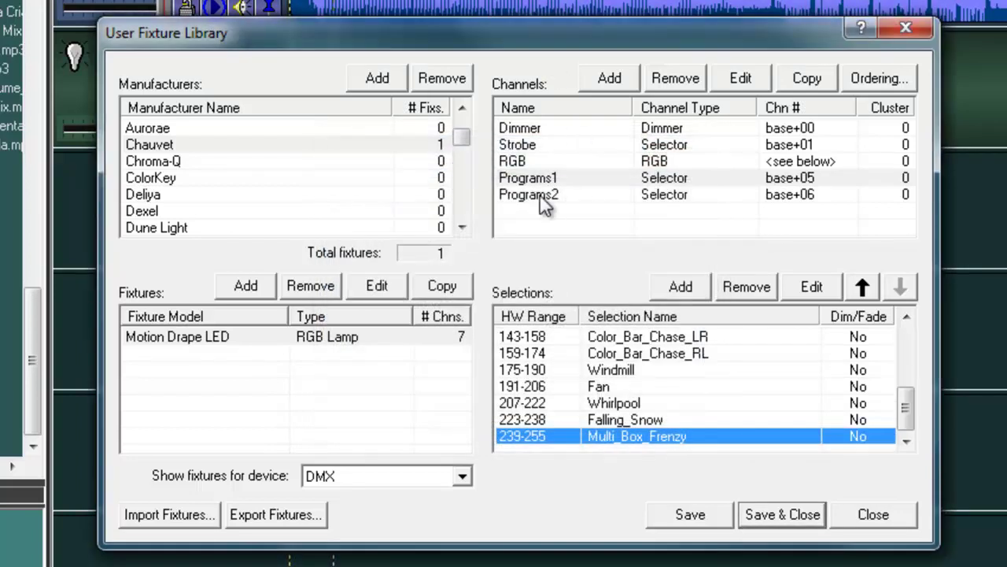
- Rename the first two selections of the Programs2 channel, ranges 0-15 and 16-31, to No Function and Center Burst
{"action": "double_click", "coordinate": [541, 197]}
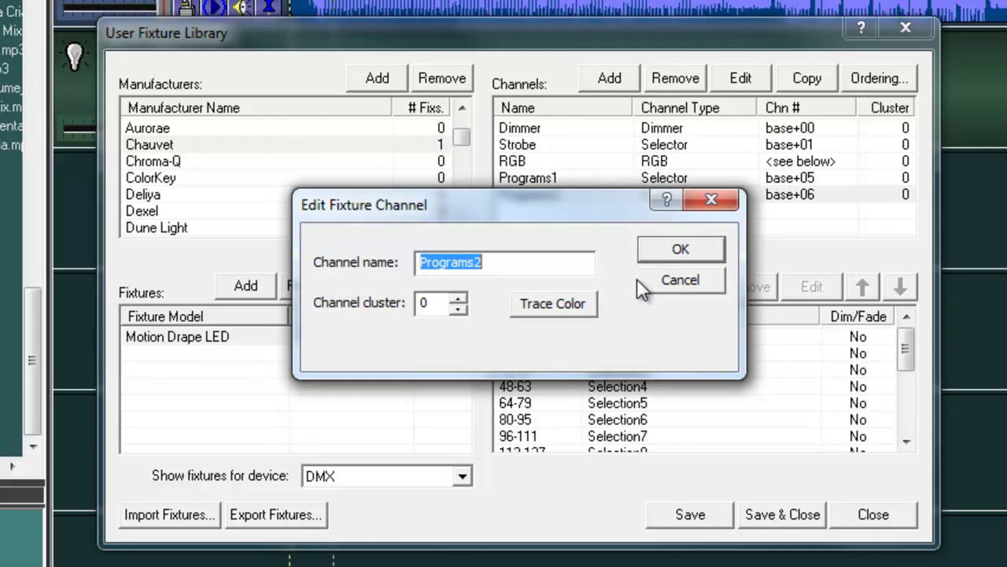
{"action": "left_click", "coordinate": [648, 285]}
{"action": "left_click", "coordinate": [646, 337]}
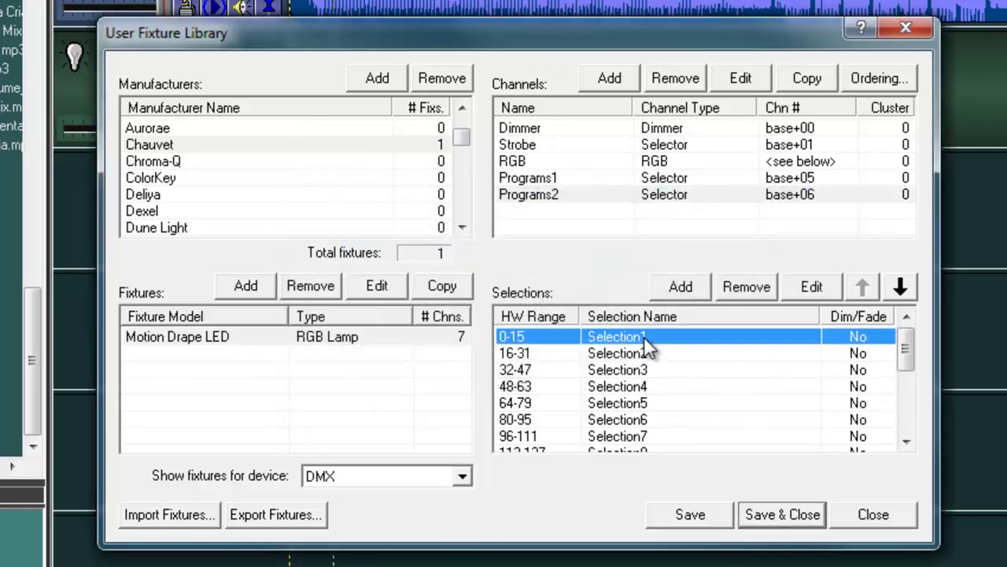
{"action": "double_click", "coordinate": [639, 338]}
{"action": "type", "text": "No F"}
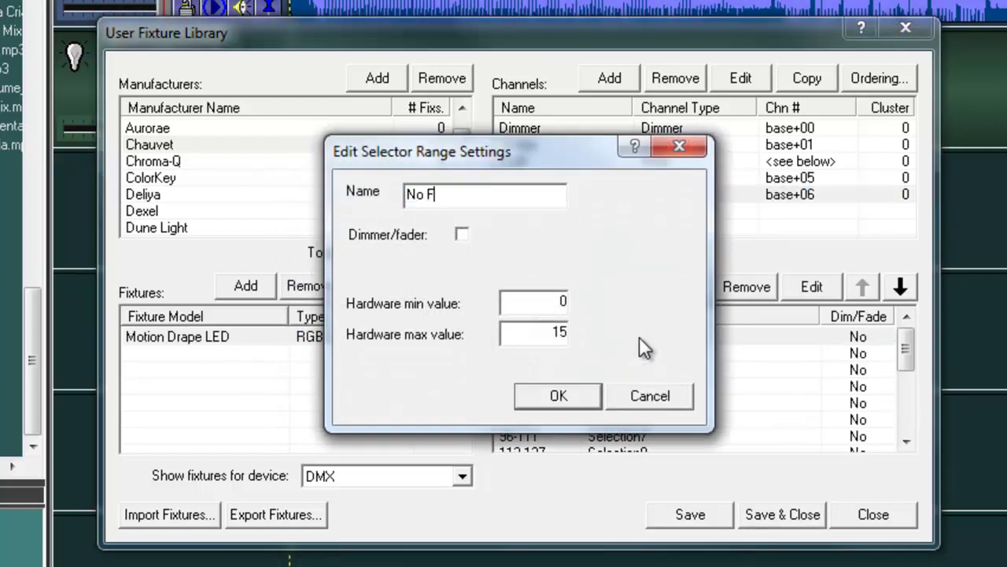
{"action": "type", "text": "unction"}
{"action": "key", "text": "Return"}
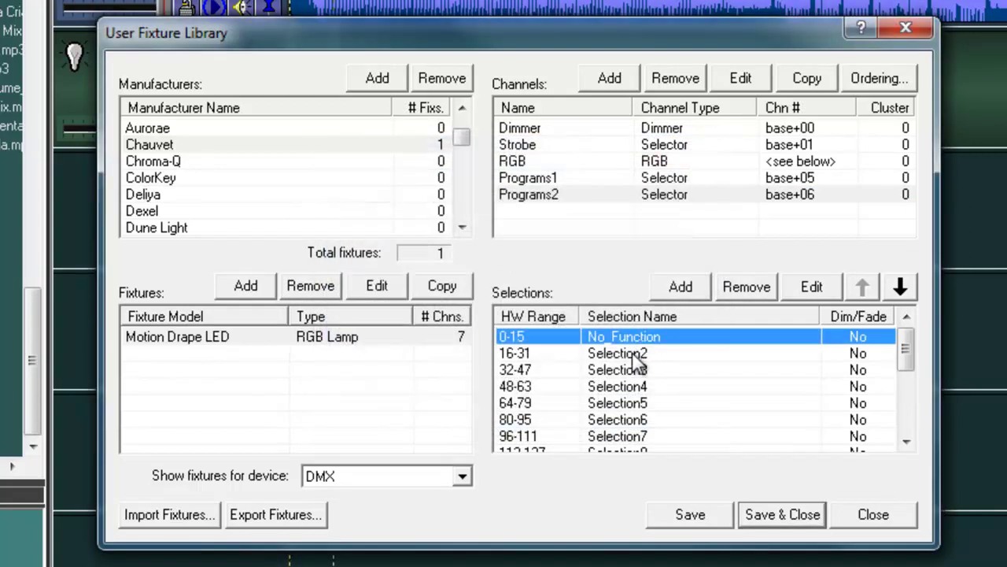
{"action": "double_click", "coordinate": [639, 354]}
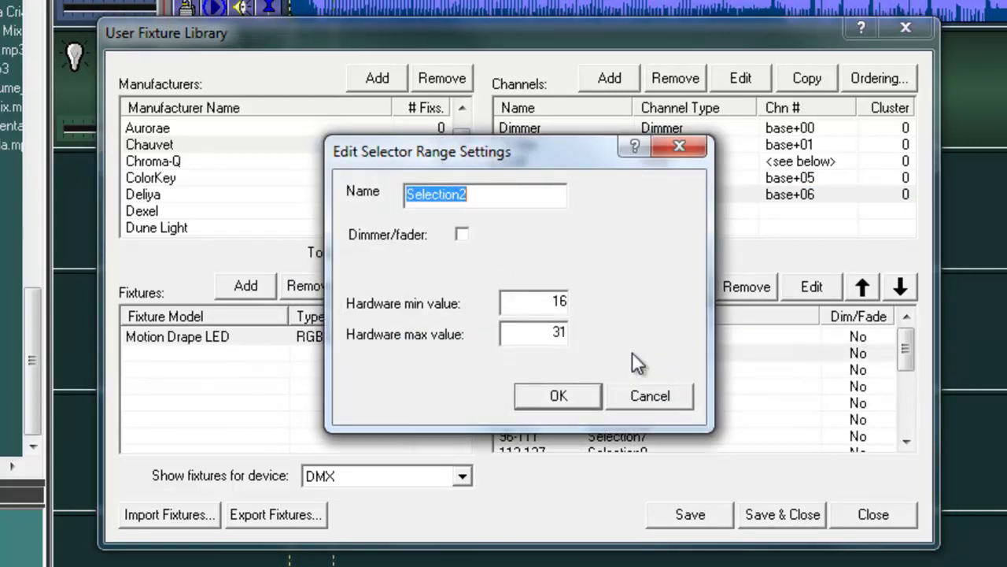
{"action": "type", "text": "Center Burst"}
{"action": "key", "text": "Return"}
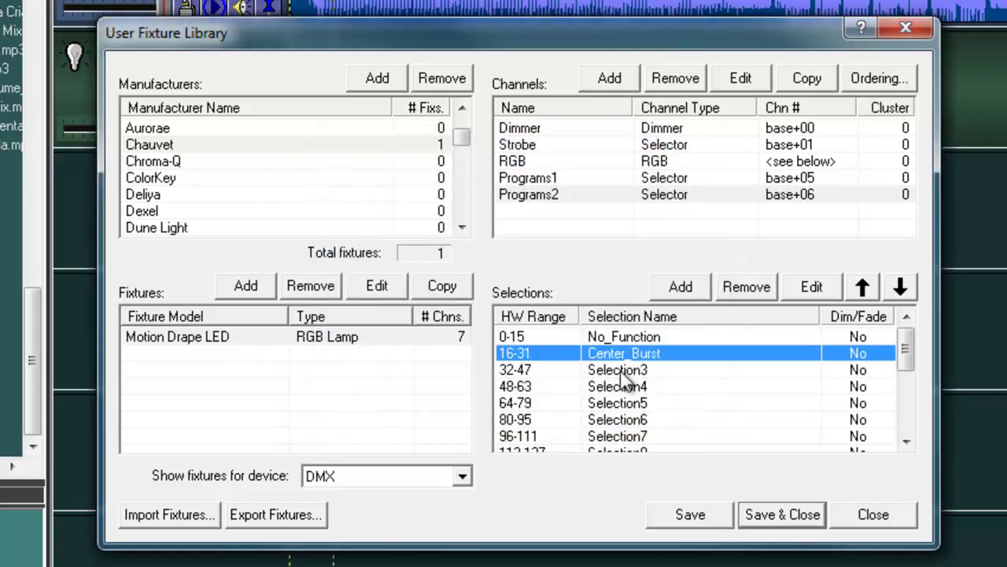
- Rename the Programs2 selections for ranges 32-47 and 48-63 to Outer Burst and EQ Effect
{"action": "double_click", "coordinate": [618, 369]}
{"action": "type", "text": "Out"}
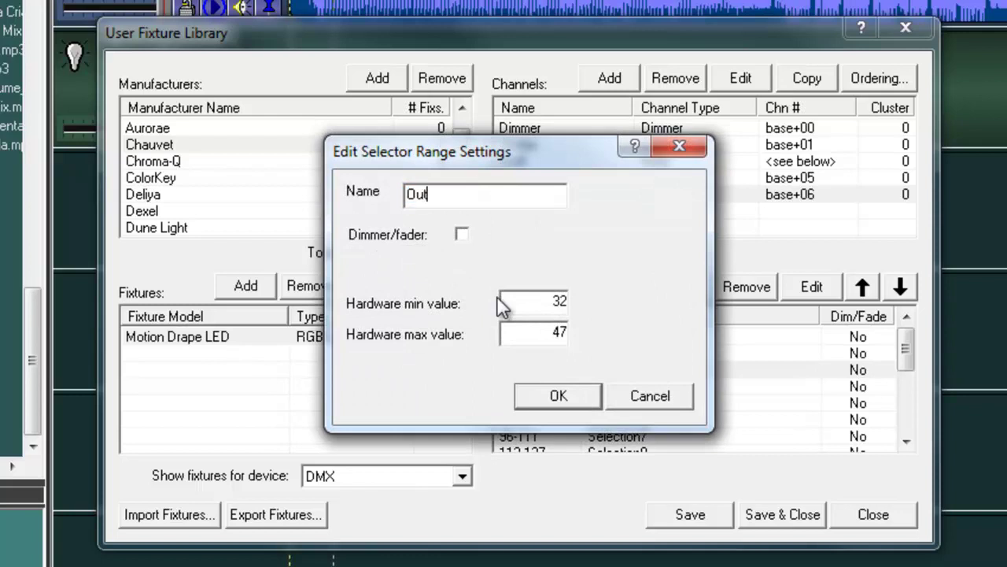
{"action": "type", "text": "er Burst"}
{"action": "key", "text": "Return"}
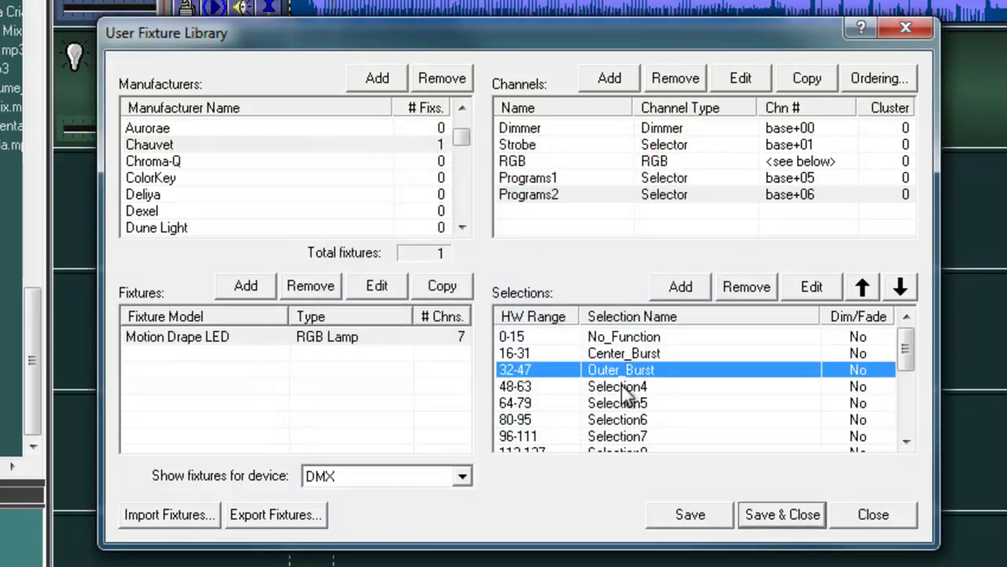
{"action": "double_click", "coordinate": [624, 386]}
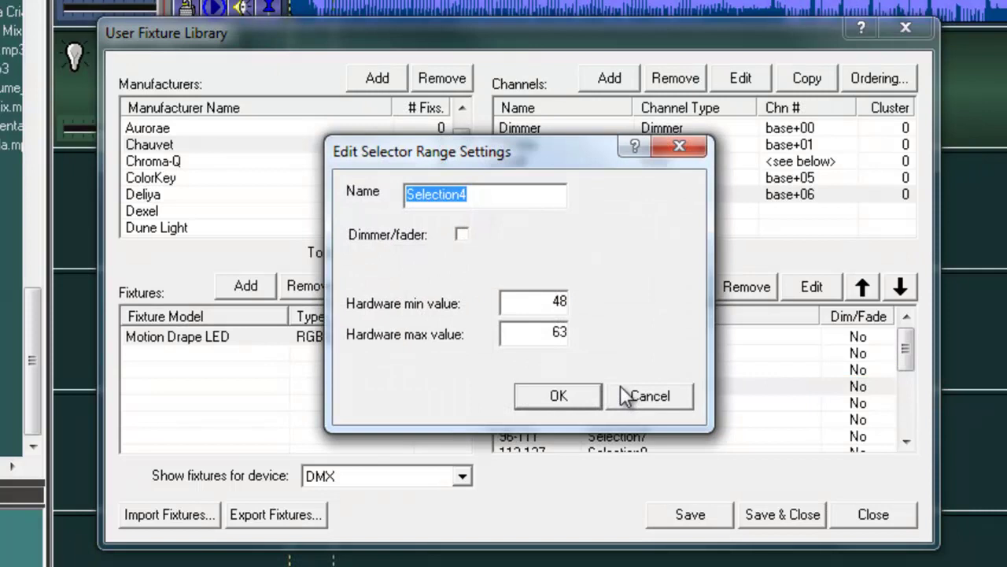
{"action": "type", "text": "EQ Effect"}
{"action": "key", "text": "Return"}
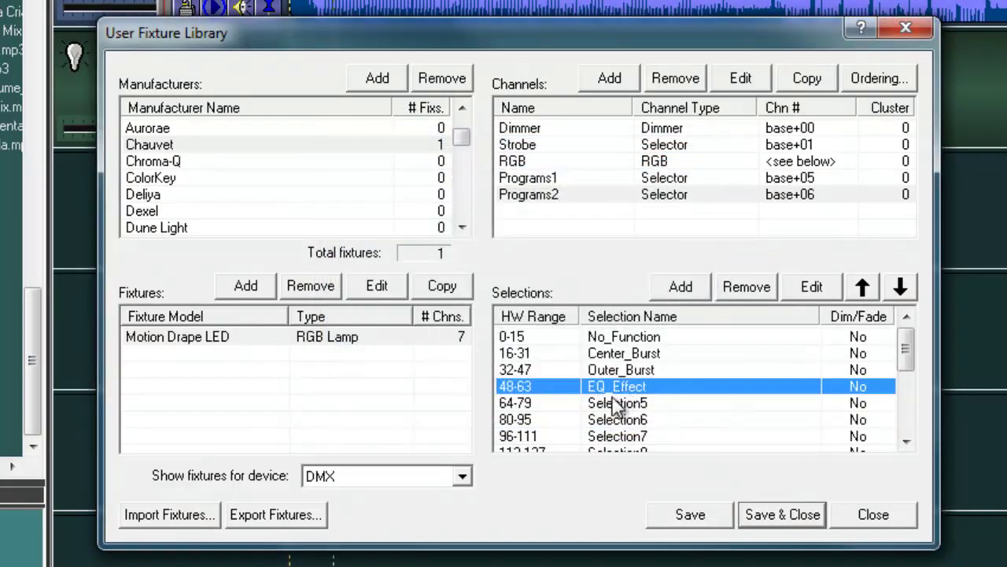
- Rename the Programs2 selections for ranges 64-79 and 80-95 to Rolling Color and Horizontal Stacking
{"action": "double_click", "coordinate": [610, 402]}
{"action": "type", "text": "Rolling Color"}
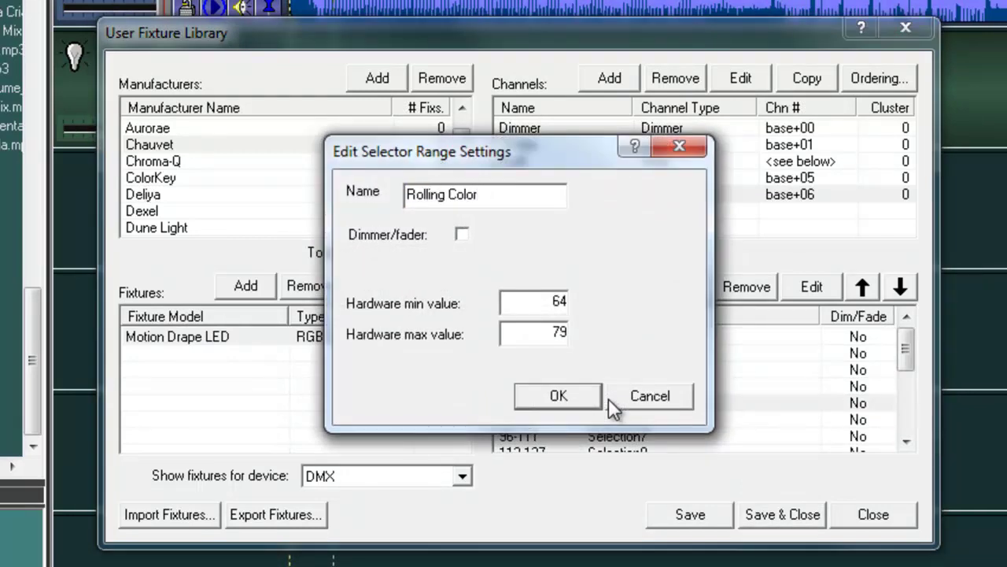
{"action": "key", "text": "Return"}
{"action": "left_click", "coordinate": [610, 422]}
{"action": "double_click", "coordinate": [607, 422]}
{"action": "type", "text": "Horiz"}
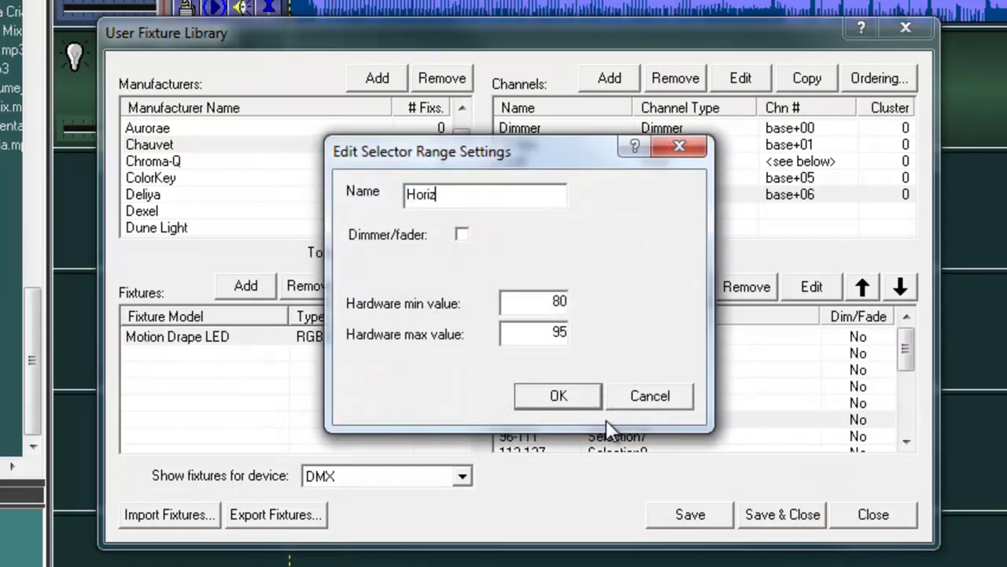
{"action": "type", "text": "ontal_Stacking"}
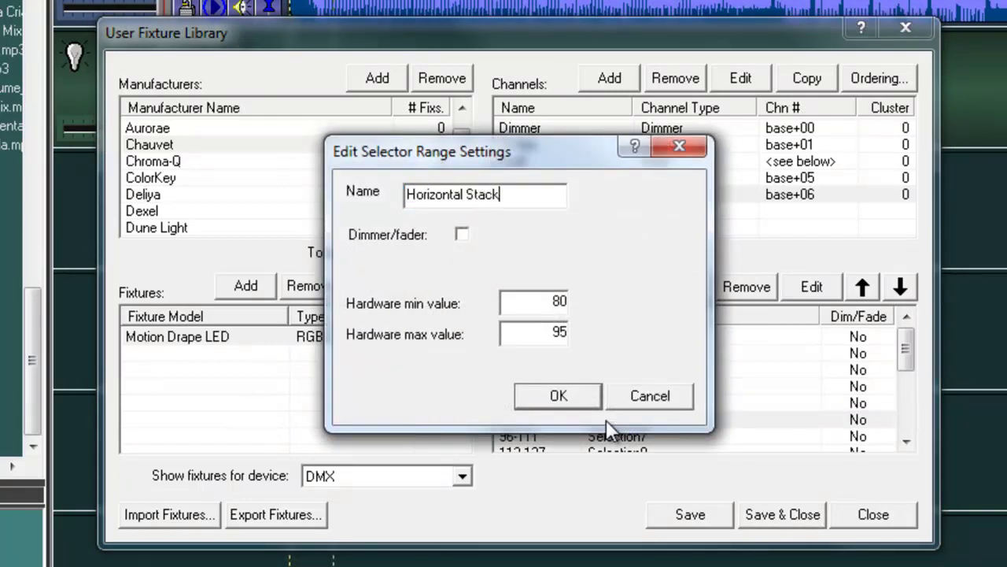
{"action": "key", "text": "Return"}
- Rename the Programs2 selections for ranges 96-111 and 112-127 to Inner Zone and Outer Zone
{"action": "double_click", "coordinate": [592, 437]}
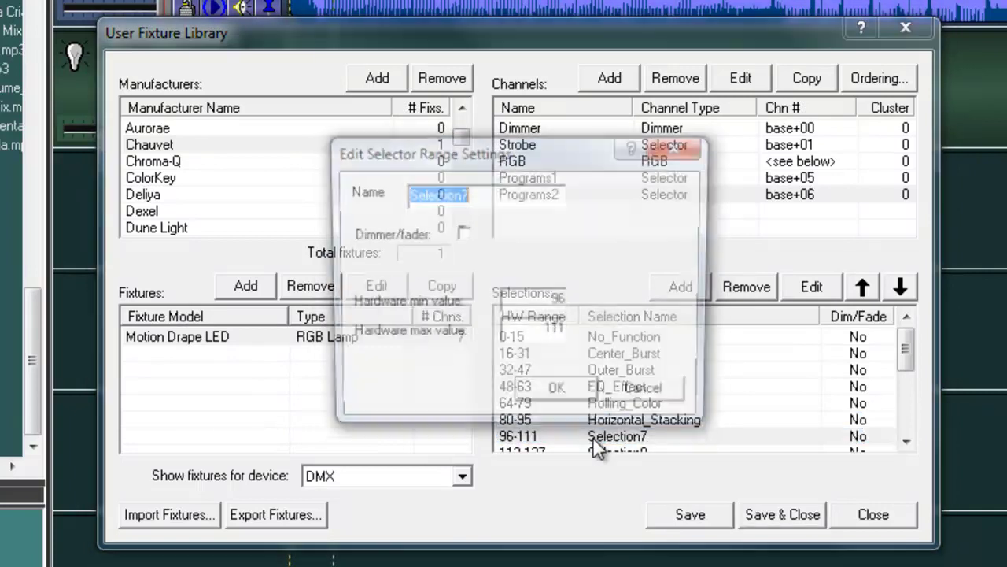
{"action": "type", "text": "Inner_Zone"}
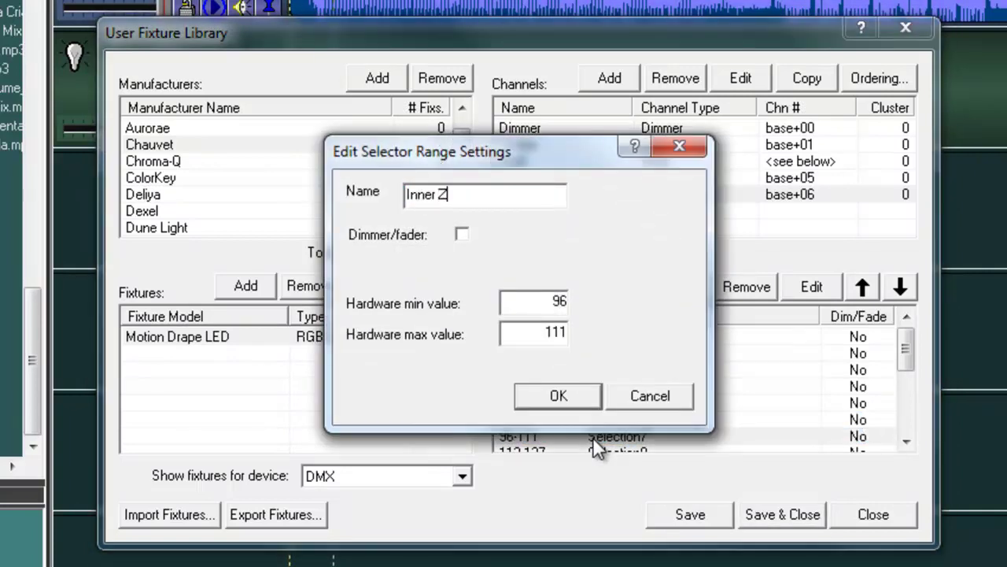
{"action": "key", "text": "Return"}
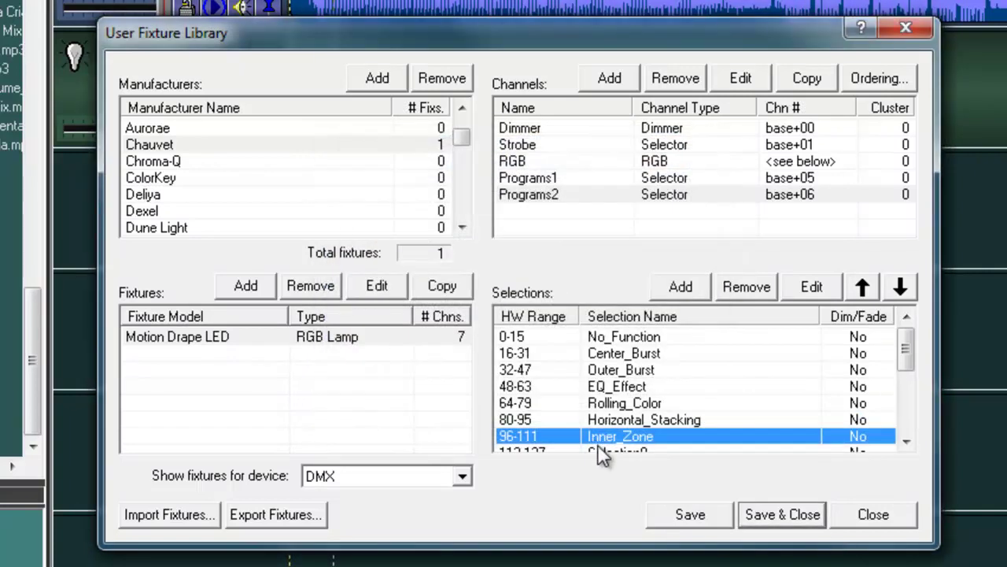
{"action": "double_click", "coordinate": [597, 451]}
{"action": "type", "text": "Out"}
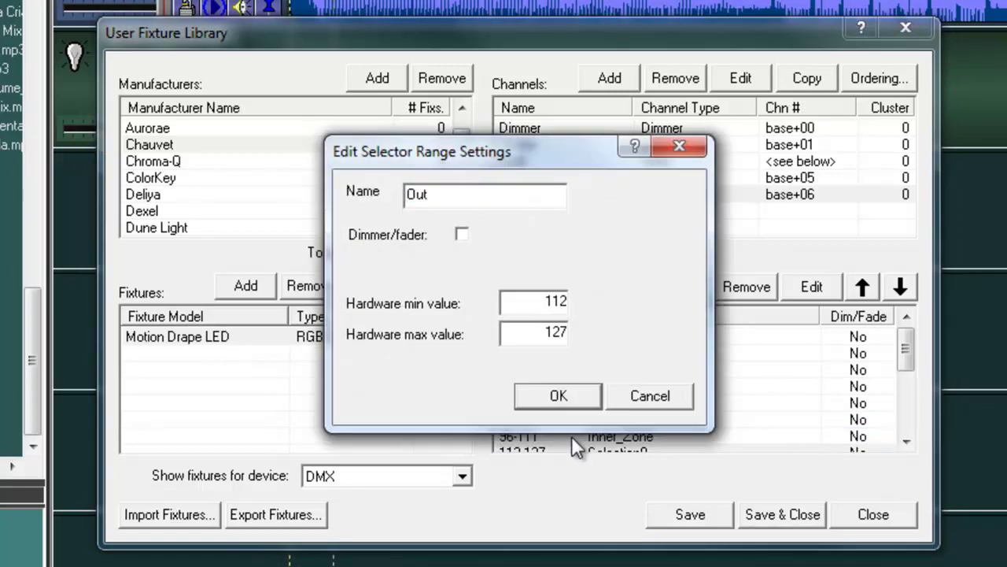
{"action": "type", "text": "er_Zone"}
{"action": "key", "text": "Return"}
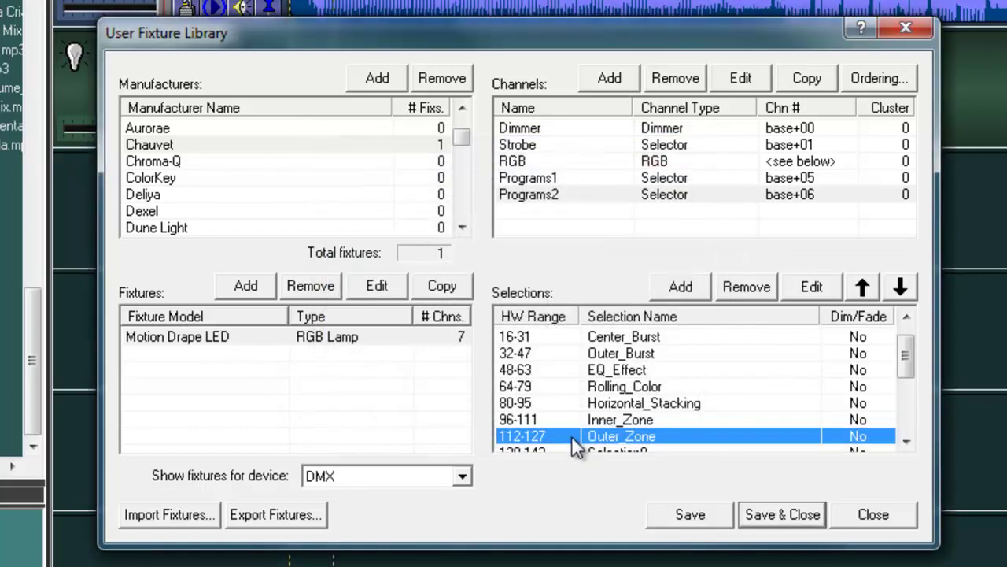
- Rename the Programs2 selections for ranges 128-142 and 143-158 to Diamond Spread and Single Diamond Squeeze
{"action": "double_click", "coordinate": [622, 448]}
{"action": "type", "text": "Diamond Spr"}
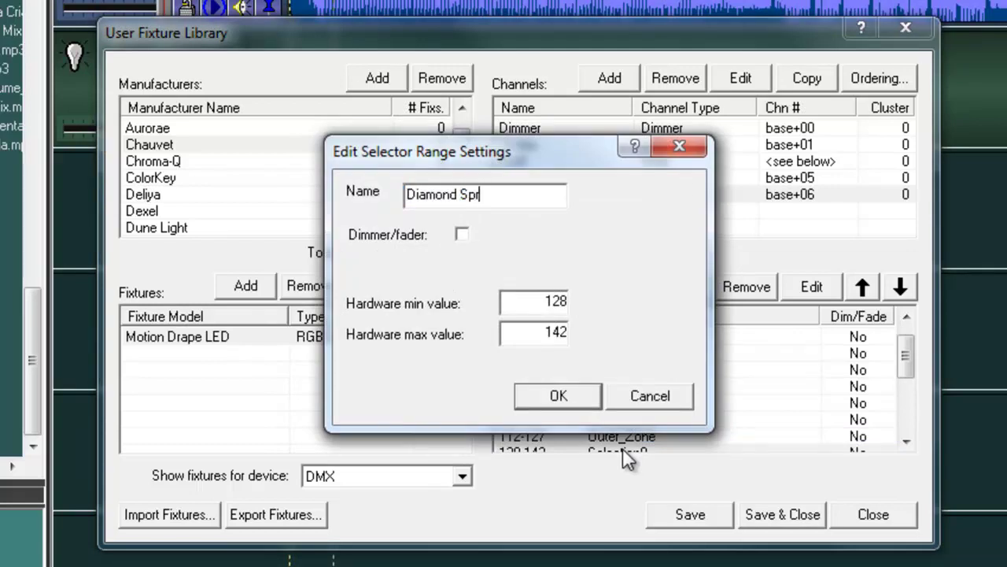
{"action": "type", "text": "ead"}
{"action": "key", "text": "Return"}
{"action": "double_click", "coordinate": [623, 447]}
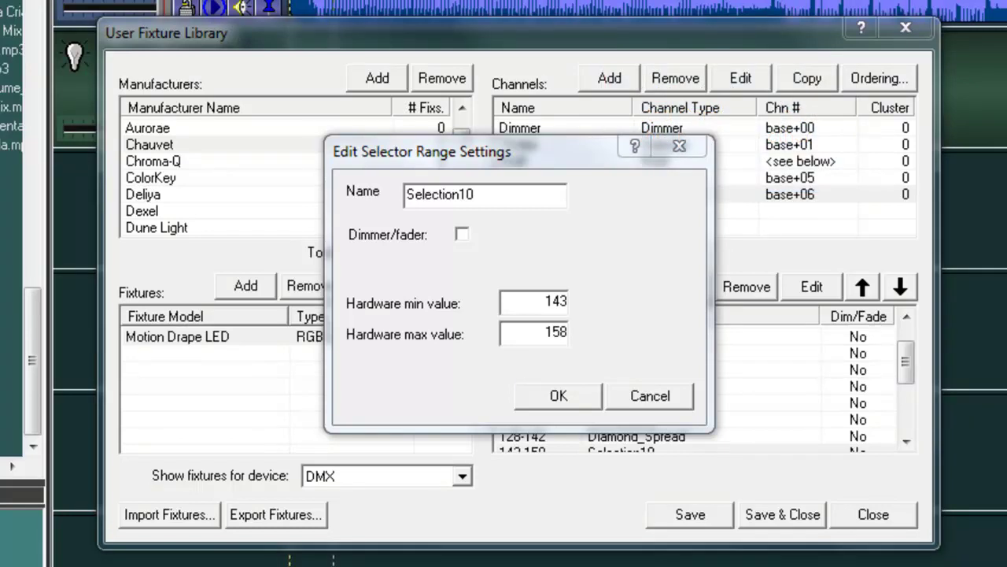
{"action": "double_click", "coordinate": [491, 197]}
{"action": "type", "text": "Single Diamond Squeez"}
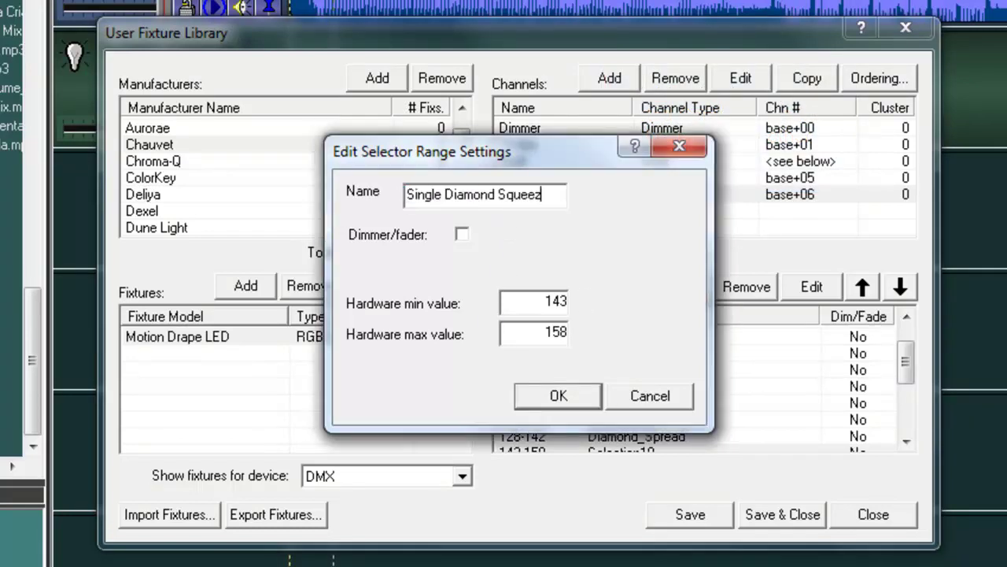
{"action": "type", "text": "e"}
{"action": "left_click", "coordinate": [575, 395]}
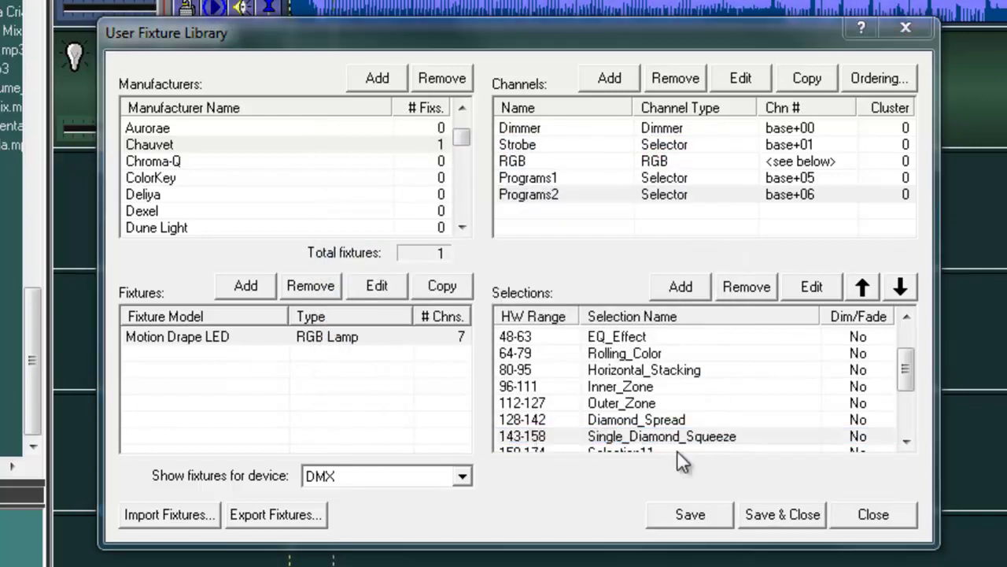
- Rename the Programs2 selections for ranges 159-174 and 175-190 to Follow The Leader and Crisscross
{"action": "double_click", "coordinate": [630, 450]}
{"action": "type", "text": "Follow The Leader"}
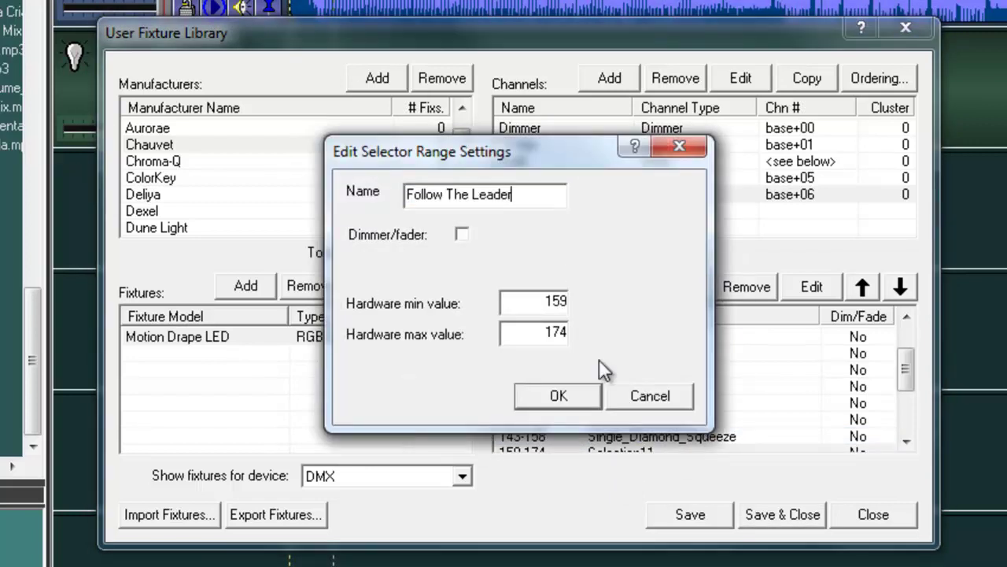
{"action": "left_click", "coordinate": [560, 395]}
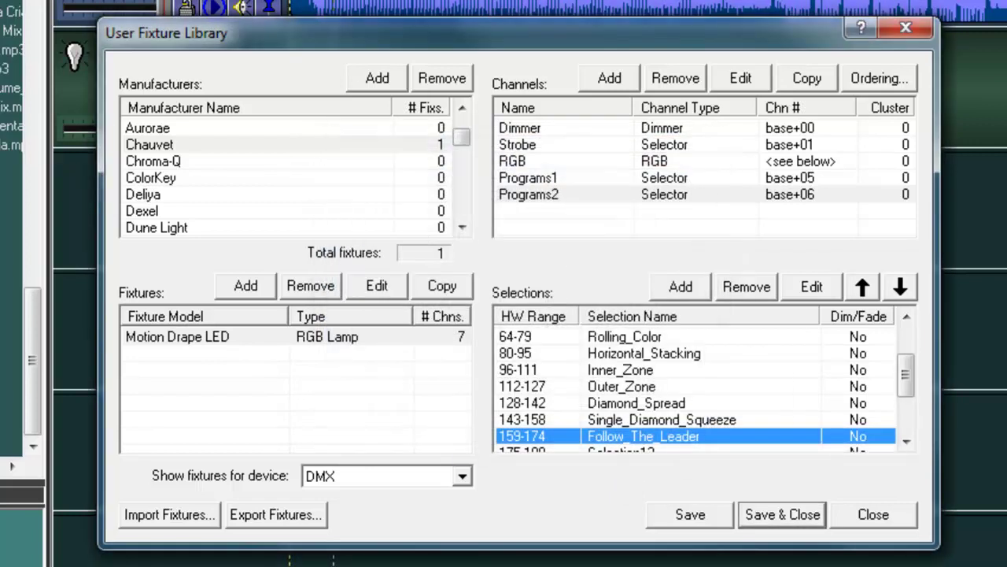
{"action": "left_click", "coordinate": [661, 455]}
{"action": "double_click", "coordinate": [660, 451]}
{"action": "type", "text": "Crisscross"}
{"action": "left_click", "coordinate": [556, 398]}
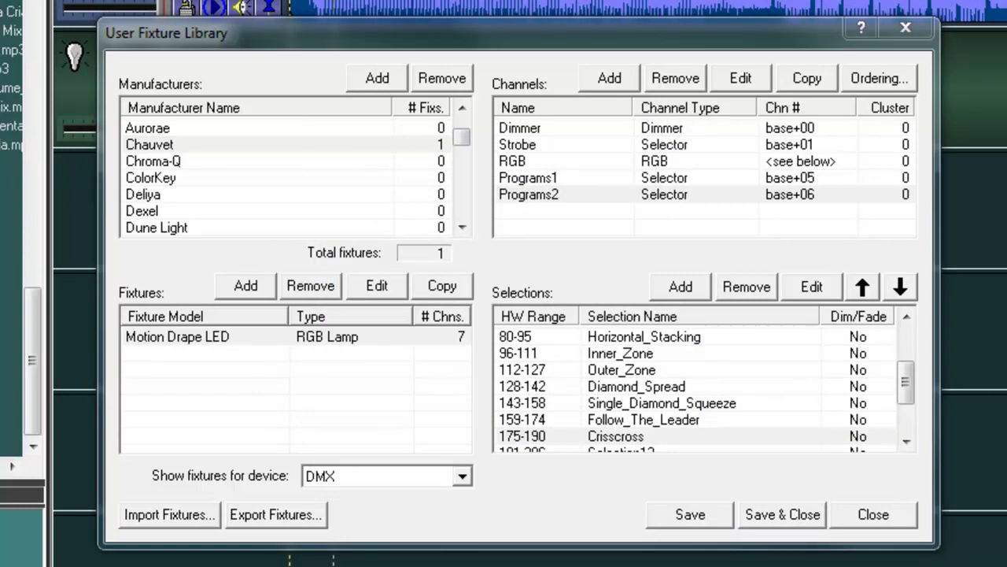
- Rename the Programs2 selections for ranges 191-206 and 207-222 to XFactor and Double Diamond Squeeze
{"action": "double_click", "coordinate": [698, 449]}
{"action": "type", "text": "X-Factor"}
{"action": "left_click", "coordinate": [573, 400]}
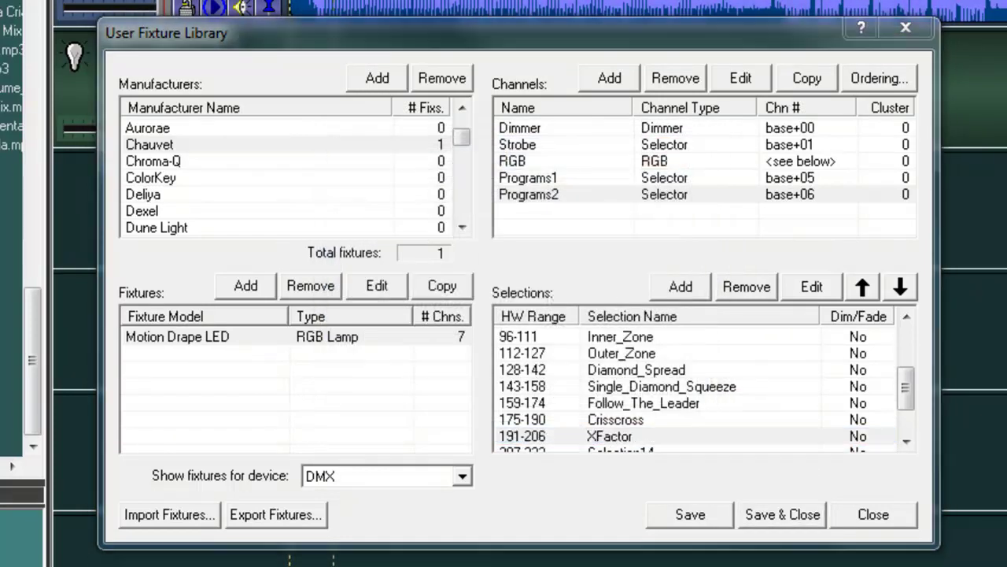
{"action": "double_click", "coordinate": [616, 450]}
{"action": "type", "text": "Double Diamond Squeeze"}
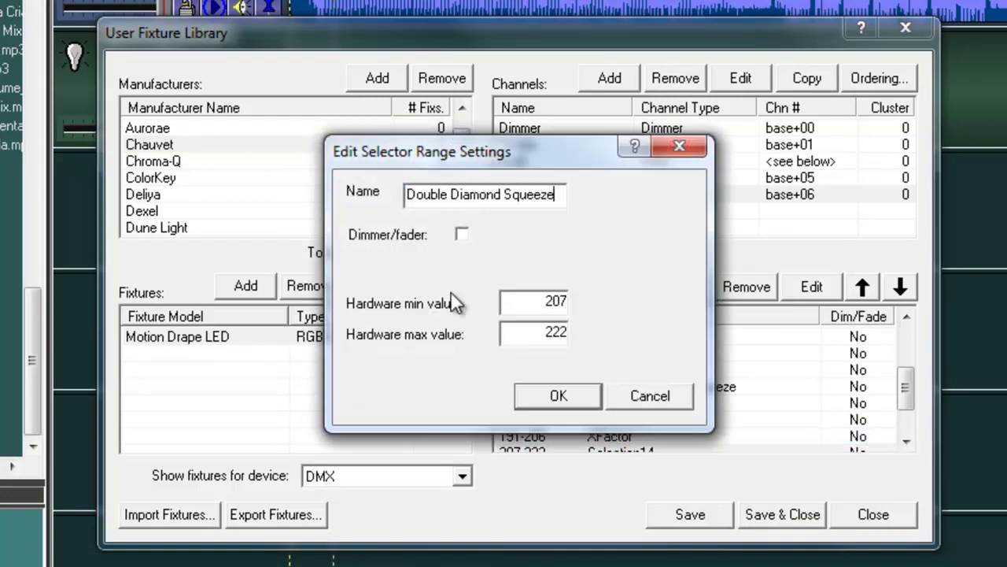
{"action": "left_click", "coordinate": [573, 401]}
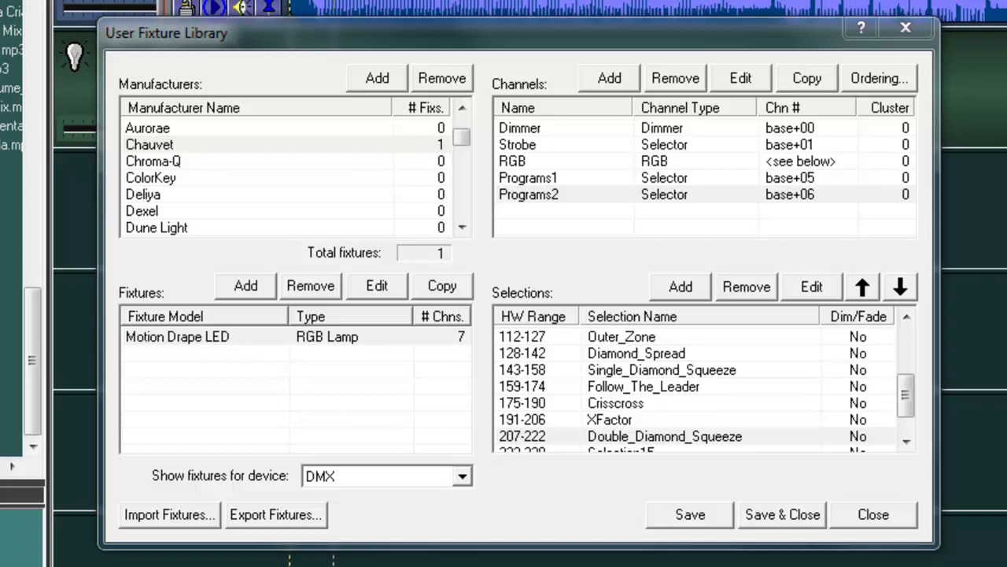
- Rename the Programs2 selections for ranges 223-238 and 239-255 to Red X Factor and Multicolor Rain, and save the library
{"action": "double_click", "coordinate": [639, 446]}
{"action": "type", "text": "Red X Factor"}
{"action": "left_click", "coordinate": [542, 398]}
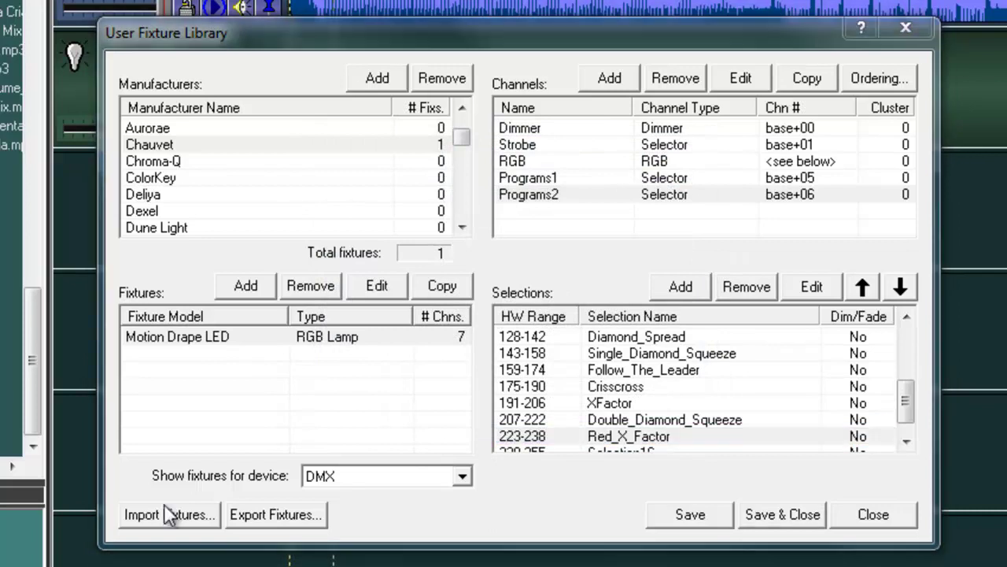
{"action": "double_click", "coordinate": [679, 454]}
{"action": "type", "text": "Multicolor Rain"}
{"action": "left_click", "coordinate": [554, 399]}
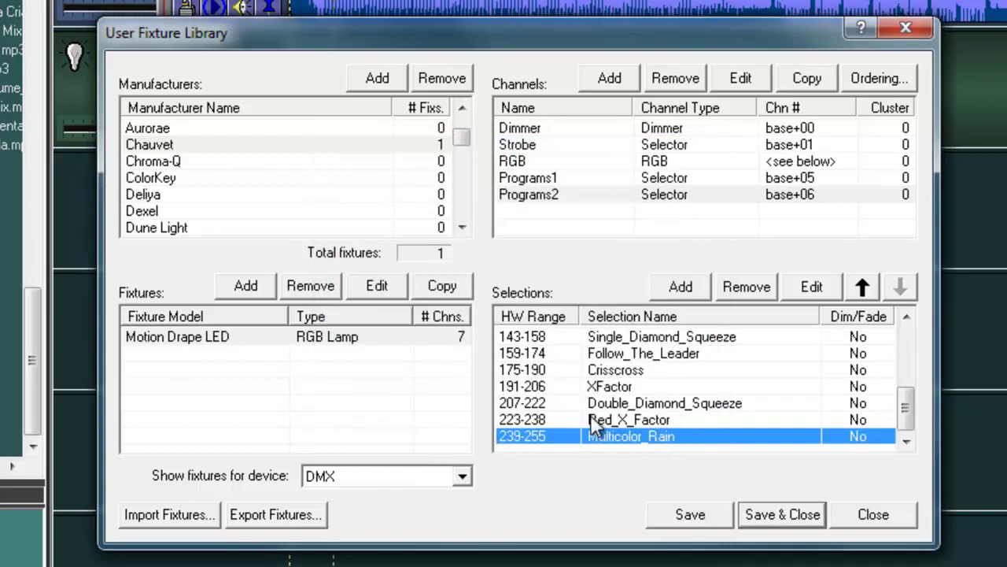
{"action": "left_click", "coordinate": [696, 515]}
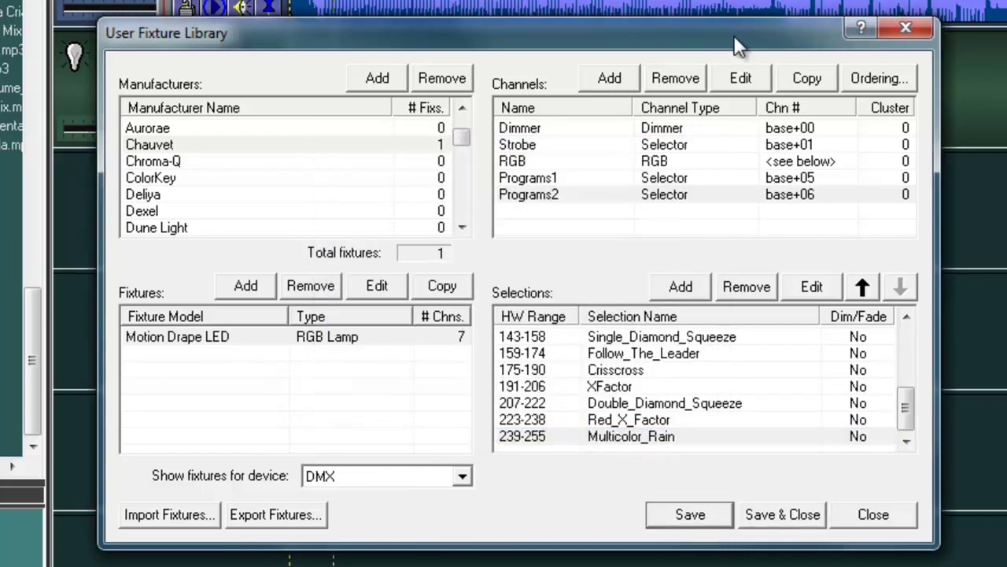
- Add a Speed channel to the Motion Drape LED fixture, and save and close the user fixture library
{"action": "left_click", "coordinate": [607, 80]}
{"action": "key", "text": "Down"}
{"action": "key", "text": "Return"}
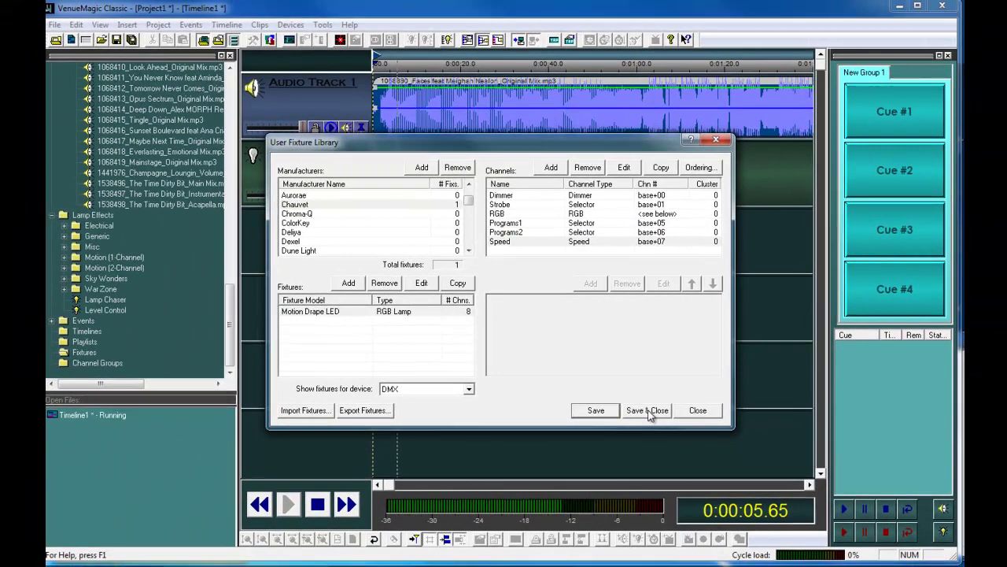
{"action": "left_click", "coordinate": [760, 502]}
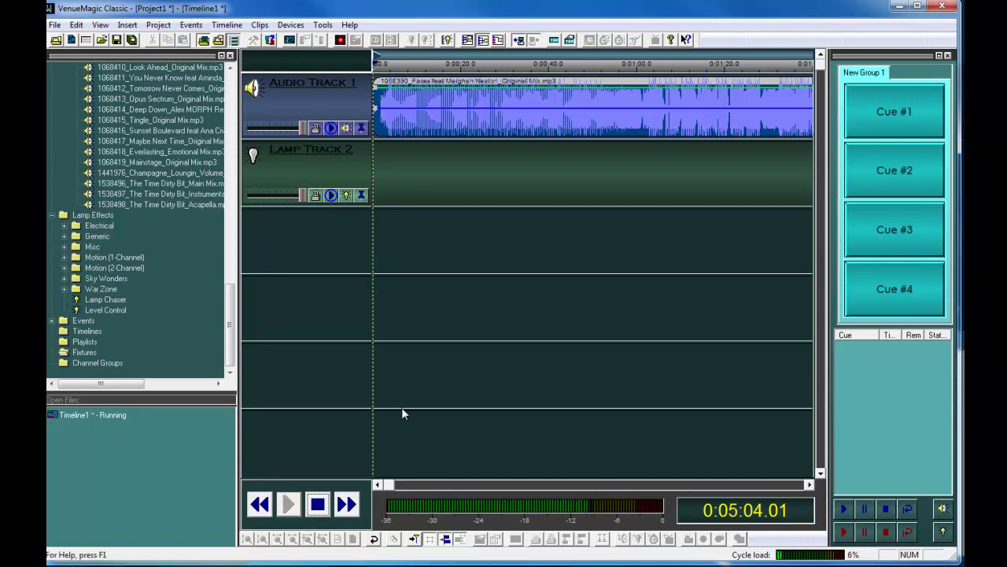
- Display the master volume and lamp faders while the timeline plays
{"action": "left_click_drag", "start_coordinate": [394, 486], "coordinate": [649, 483]}
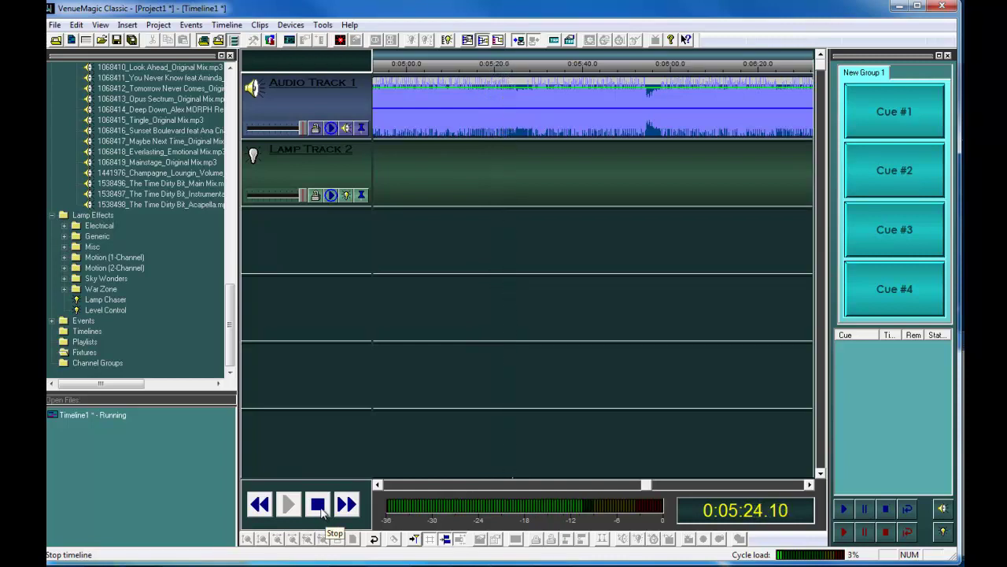
{"action": "left_click", "coordinate": [290, 40]}
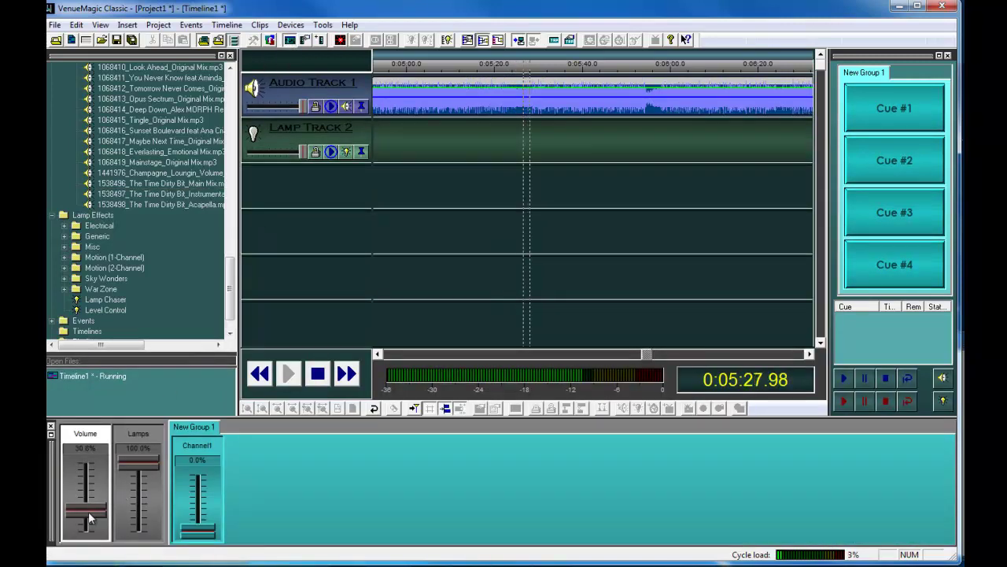